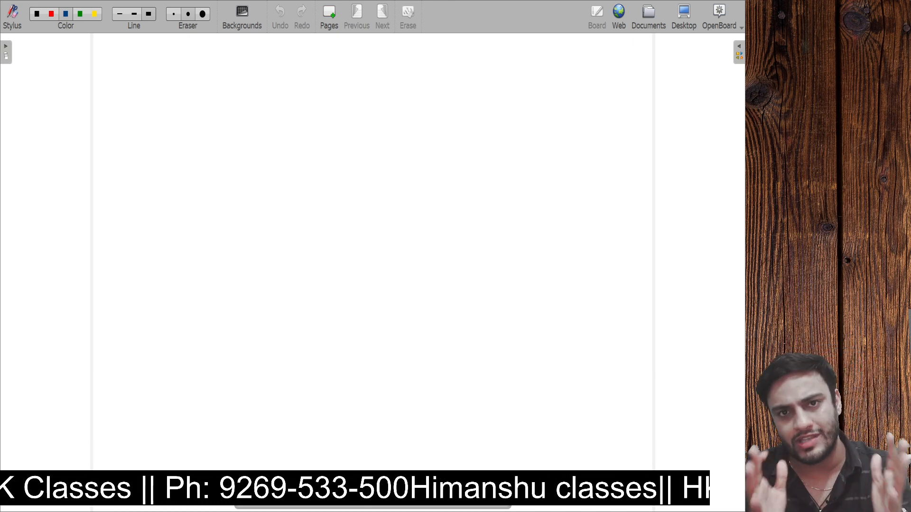
Step: Handwrite the heading "Bill to / Ship to" in blue at the top of the blank page and underline both terms
mouse_move(233, 97)
mouse_down()
mouse_move(241, 85)
mouse_move(235, 98)
mouse_up()
mouse_move(246, 88)
mouse_down()
mouse_move(246, 99)
mouse_move(261, 98)
mouse_up()
mouse_move(276, 83)
mouse_down()
mouse_move(276, 99)
mouse_move(285, 88)
mouse_up()
drag(287, 90, 295, 114)
mouse_move(317, 85)
mouse_down()
mouse_move(309, 101)
mouse_move(340, 101)
mouse_up()
drag(339, 79, 355, 93)
mouse_move(364, 84)
mouse_down()
mouse_move(364, 103)
mouse_move(375, 88)
mouse_up()
drag(376, 89, 374, 90)
drag(331, 118, 382, 113)
drag(231, 114, 277, 109)
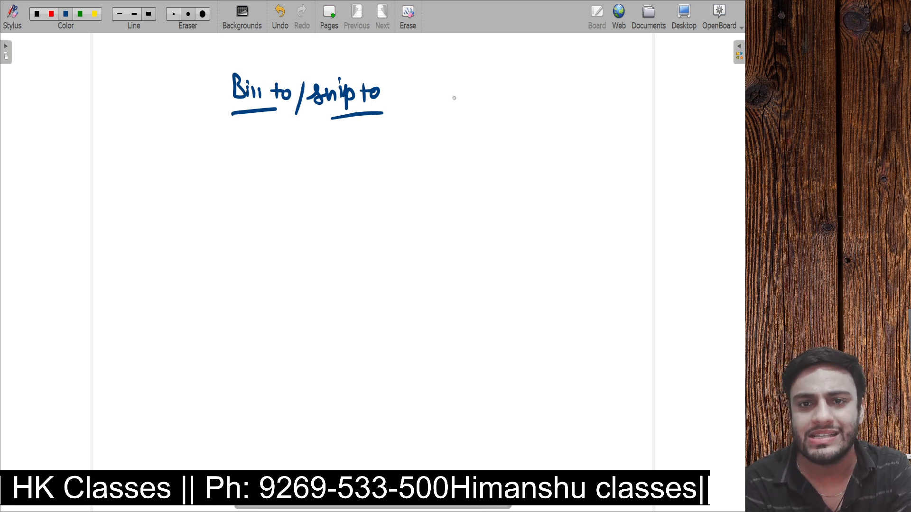
Step: Write the heading "Discount in %" in blue beside "Bill to / Ship to" and underline it
drag(458, 78, 455, 100)
drag(471, 88, 475, 100)
mouse_move(477, 81)
mouse_down()
mouse_move(501, 97)
mouse_move(540, 87)
mouse_up()
mouse_move(547, 84)
mouse_down()
mouse_move(547, 98)
mouse_move(547, 78)
mouse_up()
drag(551, 88, 571, 98)
drag(581, 94, 583, 95)
drag(458, 115, 593, 105)
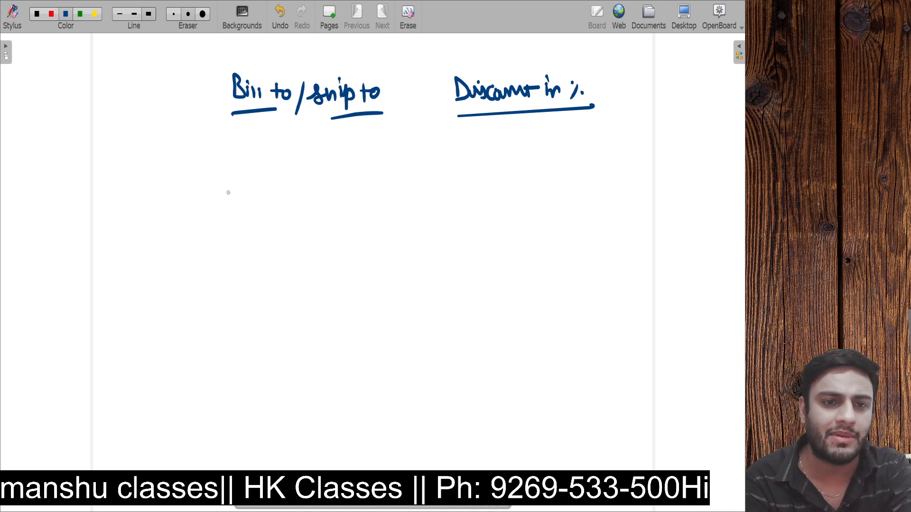
Step: Write "Make My Makhan (MMM)" in blue below the headings and label it "(Seller)" in red above
mouse_move(197, 191)
mouse_down()
mouse_move(198, 207)
mouse_move(298, 191)
mouse_move(317, 204)
mouse_move(350, 205)
mouse_up()
mouse_move(258, 221)
mouse_down()
mouse_move(254, 237)
mouse_move(288, 223)
mouse_move(340, 237)
mouse_up()
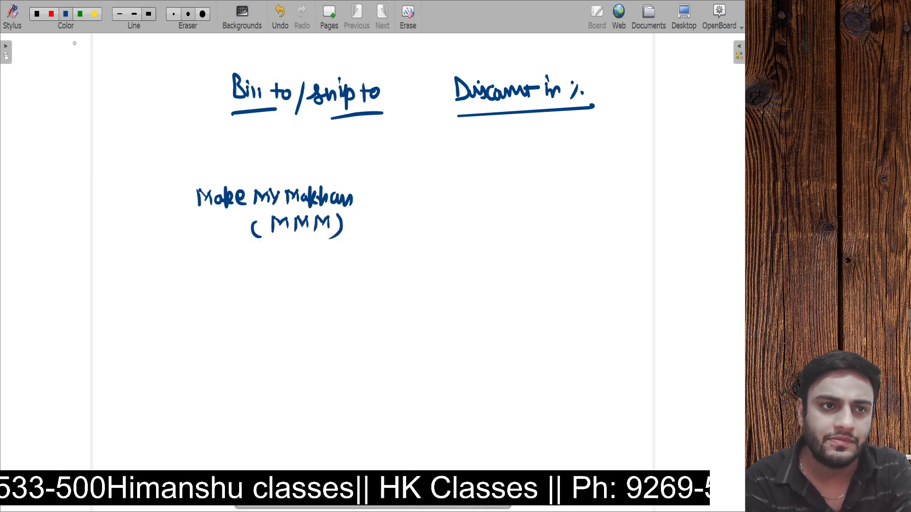
click(51, 13)
mouse_move(270, 153)
mouse_down()
mouse_move(261, 169)
mouse_move(272, 171)
mouse_up()
mouse_move(280, 160)
mouse_down()
mouse_move(276, 170)
mouse_move(296, 170)
mouse_up()
mouse_move(304, 155)
mouse_down()
mouse_move(306, 171)
mouse_move(321, 164)
mouse_up()
drag(325, 155, 327, 171)
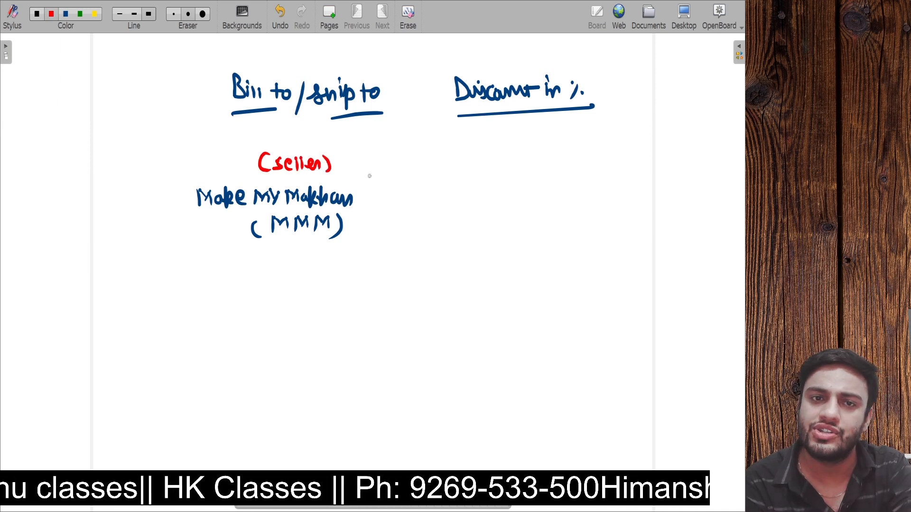
Step: Draw a black horizontal arrow from Make My Makhan and write "Tiles & Sanitary" at its tip
click(37, 15)
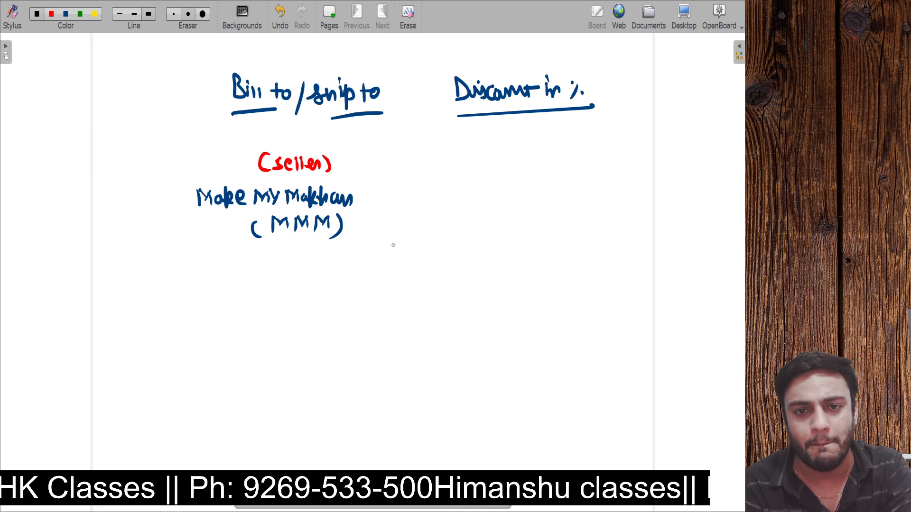
mouse_move(359, 214)
mouse_down()
mouse_move(572, 203)
mouse_move(568, 213)
mouse_move(597, 189)
mouse_up()
drag(592, 190, 591, 204)
mouse_move(603, 195)
mouse_down()
mouse_move(604, 204)
mouse_move(653, 207)
mouse_move(596, 239)
mouse_up()
click(605, 185)
mouse_move(620, 227)
mouse_down()
mouse_move(617, 237)
mouse_move(629, 236)
mouse_up()
mouse_move(631, 227)
mouse_down()
mouse_move(636, 236)
mouse_move(646, 231)
mouse_up()
click(637, 224)
mouse_move(654, 230)
mouse_down()
mouse_move(657, 238)
mouse_move(663, 229)
mouse_up()
drag(664, 226, 668, 239)
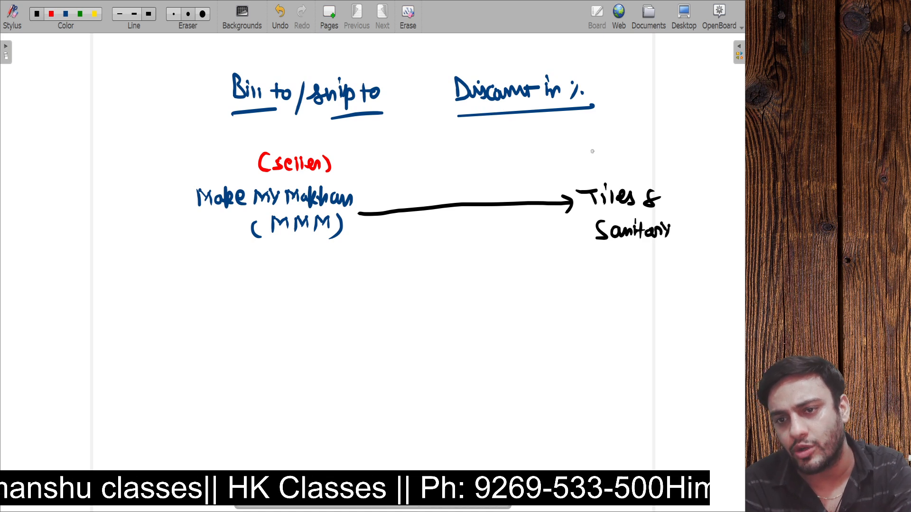
Step: Label Tiles & Sanitary as "(Buyer)" in black above its name
mouse_move(602, 147)
mouse_down()
mouse_move(595, 169)
mouse_move(627, 165)
mouse_up()
drag(626, 154, 638, 164)
drag(642, 149, 642, 161)
drag(646, 161, 668, 148)
drag(664, 153, 663, 176)
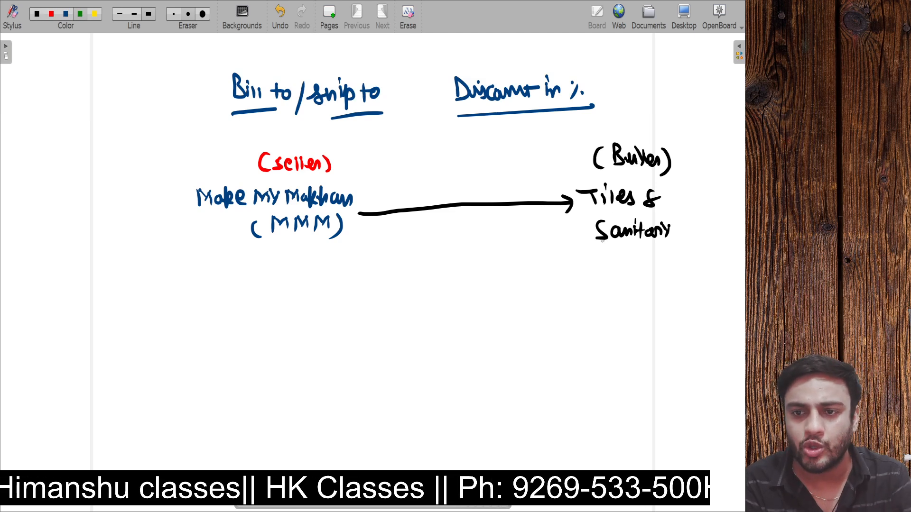
Step: Draw a curved green arrow from Tiles & Sanitary back to MMM, label it "order" and underline the label
mouse_move(605, 239)
mouse_down()
mouse_move(573, 273)
mouse_move(468, 300)
mouse_move(340, 267)
mouse_move(315, 247)
mouse_up()
mouse_move(420, 273)
mouse_down()
mouse_move(457, 268)
mouse_move(440, 285)
mouse_move(466, 279)
mouse_up()
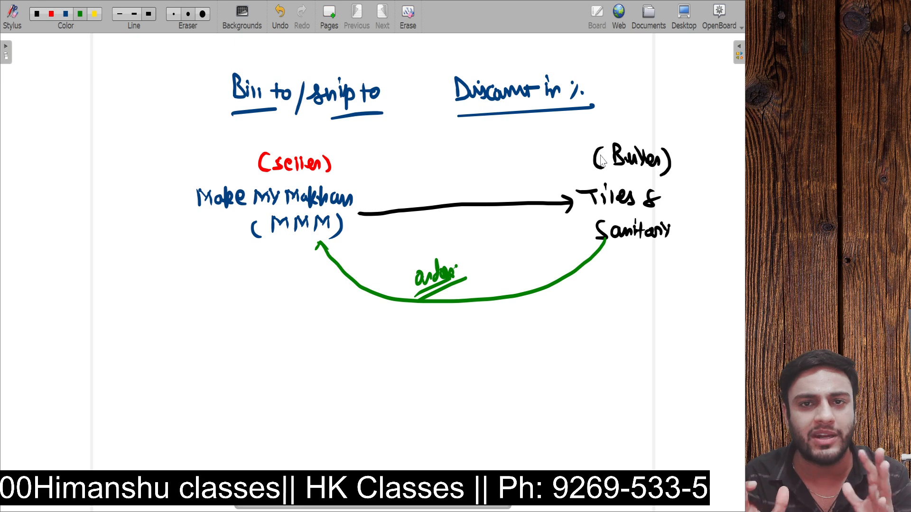
Step: Tick "Bill to" and "Ship to" in green and write "(Buyer)" and "(Consignee)" above them respectively
drag(258, 71, 273, 70)
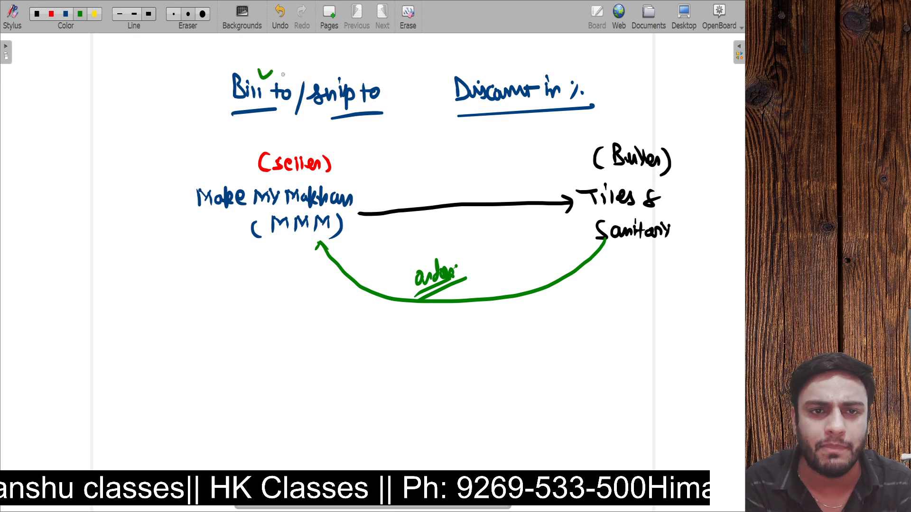
drag(341, 71, 354, 67)
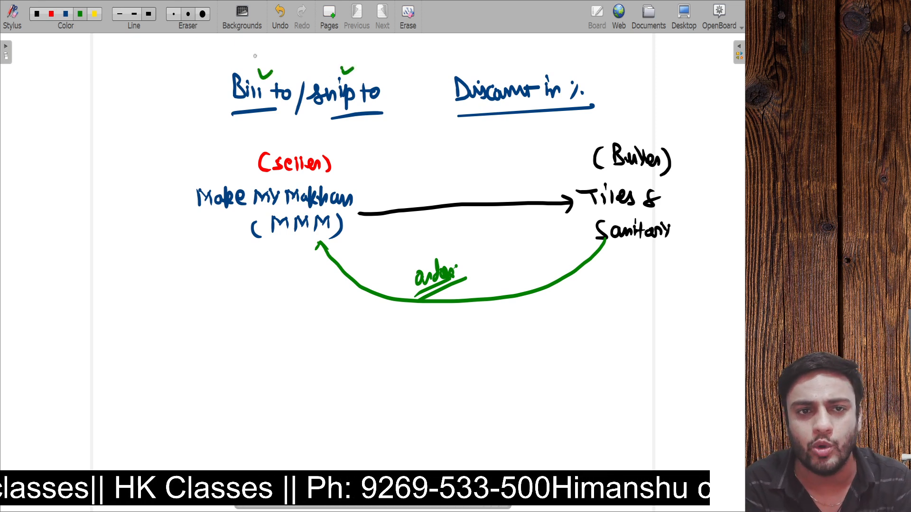
mouse_move(241, 40)
mouse_down()
mouse_move(235, 58)
mouse_move(279, 51)
mouse_move(299, 67)
mouse_up()
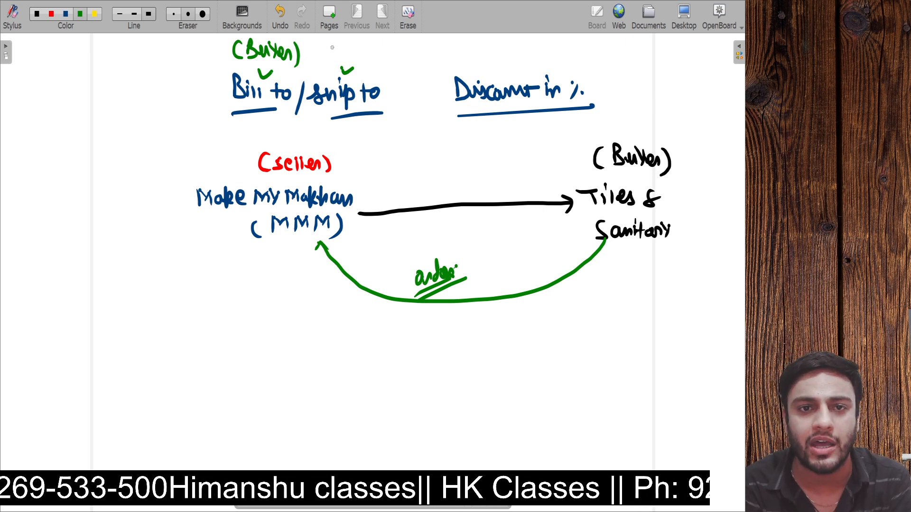
drag(325, 47, 317, 63)
mouse_move(331, 49)
mouse_down()
mouse_move(328, 62)
mouse_move(366, 60)
mouse_up()
mouse_move(375, 46)
mouse_down()
mouse_move(370, 58)
mouse_move(415, 67)
mouse_up()
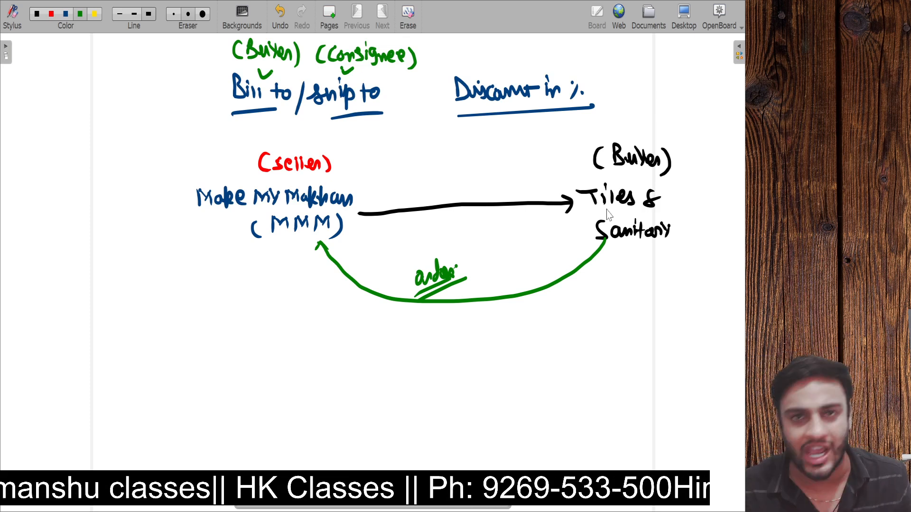
Step: Branch two green lines from Tiles & Sanitary to the notes "order" and "Receive", and underline both notes
mouse_move(673, 213)
mouse_down()
mouse_move(686, 190)
mouse_move(709, 188)
mouse_move(691, 223)
mouse_move(713, 219)
mouse_move(718, 208)
mouse_move(741, 214)
mouse_up()
drag(691, 233, 743, 227)
drag(697, 243, 732, 236)
drag(678, 204, 714, 205)
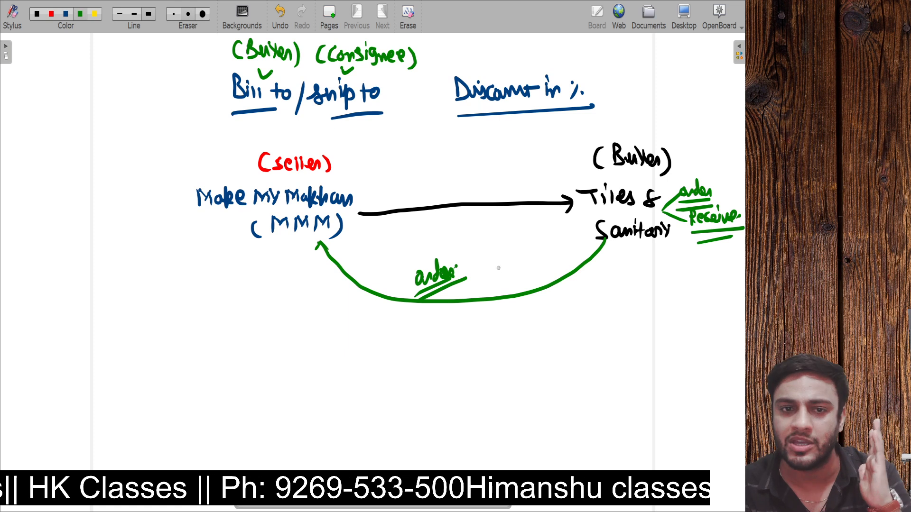
Step: Add green arrows from the seller and the buyer to the location "Jaipur", double-underlining the seller's location
drag(328, 184, 350, 180)
mouse_move(367, 153)
mouse_down()
mouse_move(354, 170)
mouse_move(376, 164)
mouse_up()
mouse_move(377, 156)
mouse_down()
mouse_move(390, 137)
mouse_move(409, 135)
mouse_up()
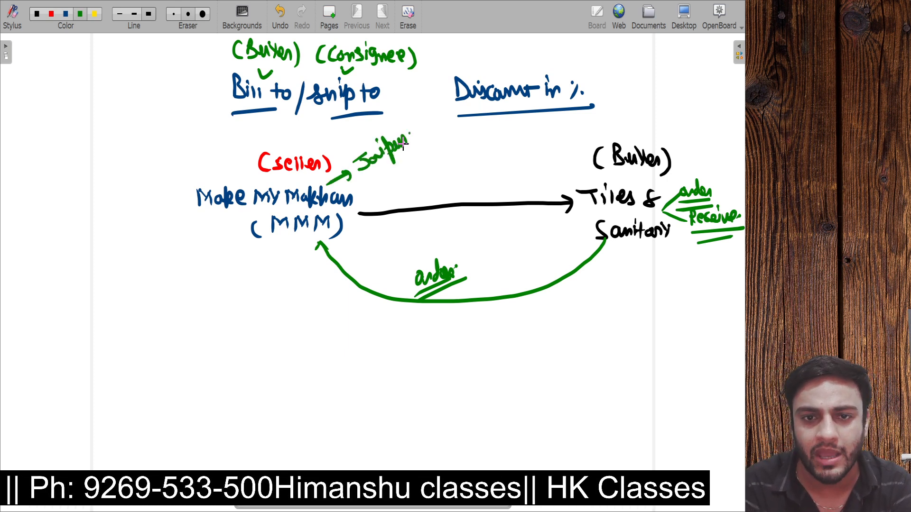
drag(363, 180, 412, 143)
drag(365, 193, 416, 153)
mouse_move(619, 138)
mouse_down()
mouse_move(648, 122)
mouse_move(646, 131)
mouse_up()
mouse_move(667, 105)
mouse_down()
mouse_move(652, 121)
mouse_move(673, 114)
mouse_up()
mouse_move(677, 103)
mouse_down()
mouse_move(691, 119)
mouse_move(695, 95)
mouse_move(706, 89)
mouse_up()
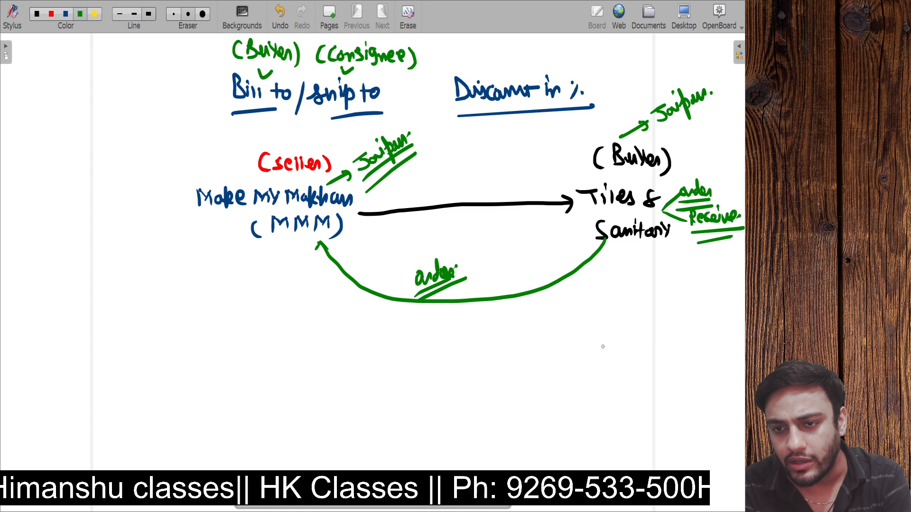
Step: Write "Himanshu & Co. (Jaipur)" in green below Tiles & Sanitary as a third party in the diagram
mouse_move(600, 348)
mouse_down()
mouse_move(596, 361)
mouse_move(713, 360)
mouse_up()
drag(720, 347, 720, 348)
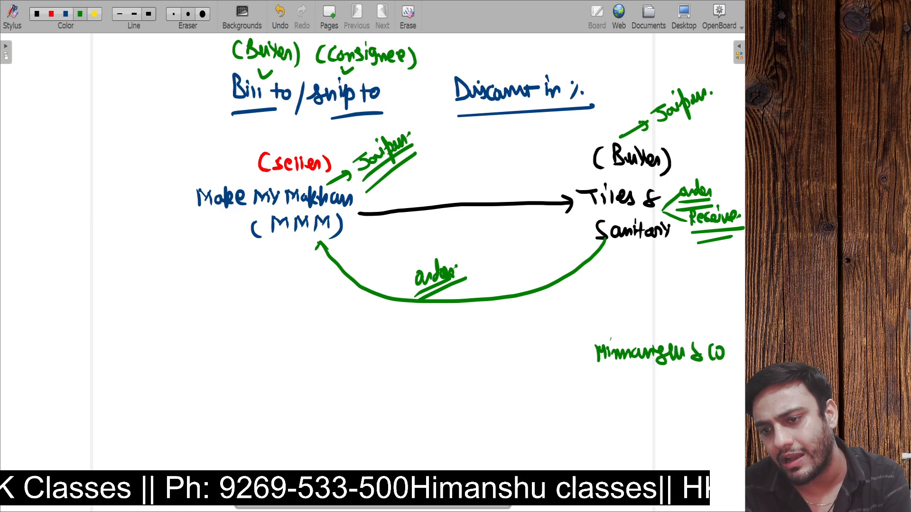
drag(639, 369, 632, 390)
mouse_move(645, 374)
mouse_down()
mouse_move(661, 373)
mouse_move(649, 388)
mouse_up()
drag(669, 379, 678, 386)
drag(675, 367, 683, 398)
mouse_move(683, 380)
mouse_down()
mouse_move(706, 386)
mouse_move(718, 376)
mouse_up()
drag(712, 373, 707, 404)
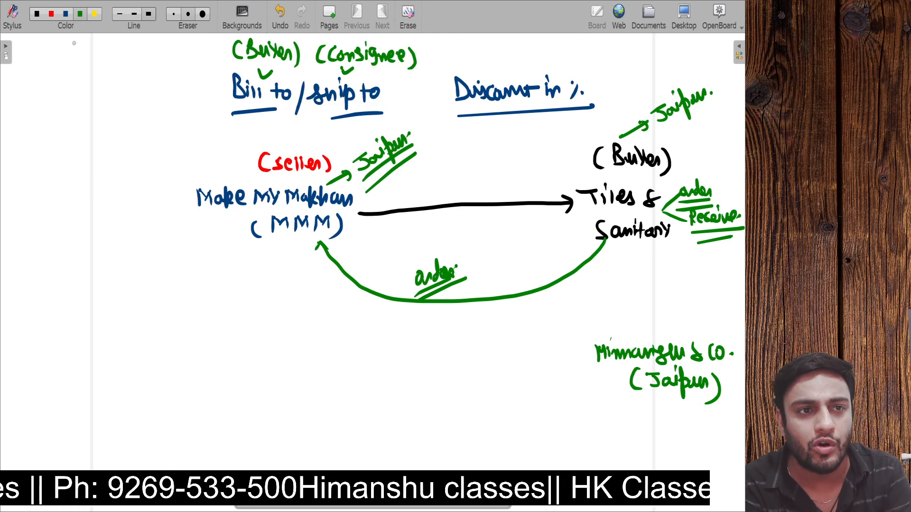
Step: Draw a curved blue arrow from MMM to Himanshu & Co. and label it "Goods transfer"
mouse_move(275, 241)
mouse_down()
mouse_move(283, 275)
mouse_move(342, 361)
mouse_move(498, 397)
mouse_move(619, 380)
mouse_move(609, 389)
mouse_up()
mouse_move(440, 375)
mouse_down()
mouse_move(438, 388)
mouse_move(506, 390)
mouse_move(521, 373)
mouse_move(539, 390)
mouse_up()
click(544, 385)
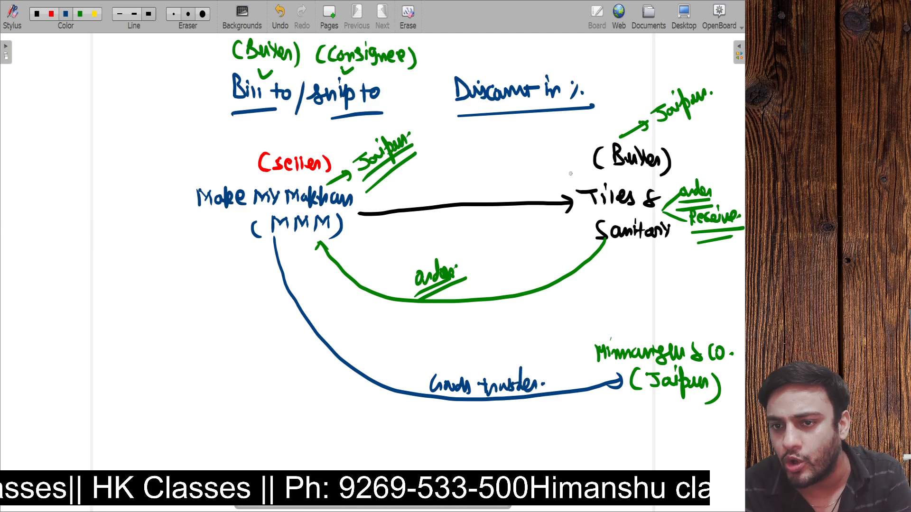
Step: Add blue Hindi-English role notes marking Tiles & Sanitary as the order giver and Himanshu & Co. as the goods receiver
mouse_move(636, 243)
mouse_down()
mouse_move(621, 273)
mouse_move(635, 277)
mouse_move(651, 268)
mouse_move(671, 275)
mouse_move(664, 254)
mouse_move(687, 265)
mouse_move(679, 260)
mouse_move(707, 260)
mouse_move(744, 242)
mouse_up()
drag(630, 407, 679, 421)
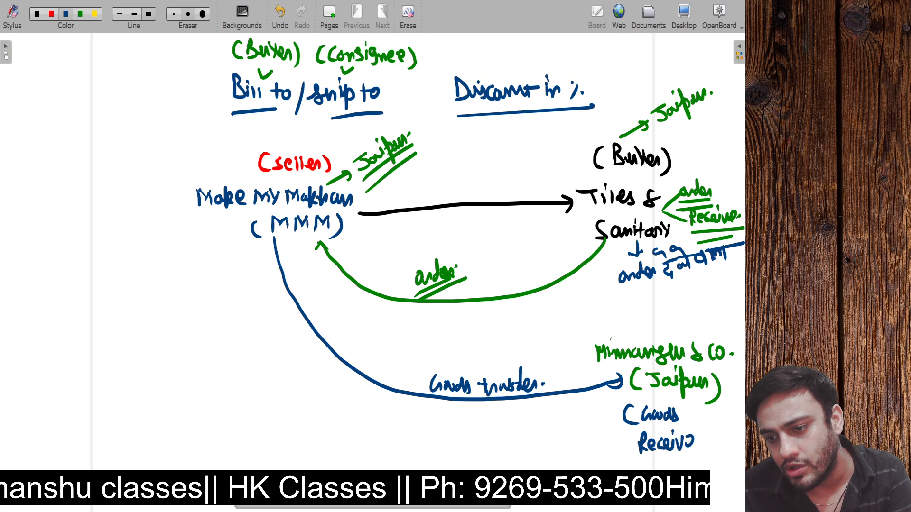
drag(620, 470, 634, 469)
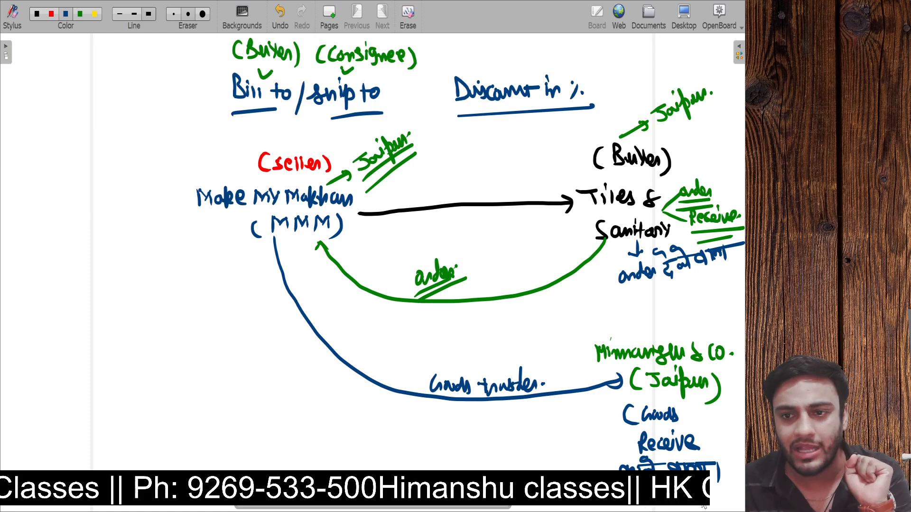
Step: Label the order giver "(Bill to)" and the goods receiver "(Ship to)" in red
click(40, 14)
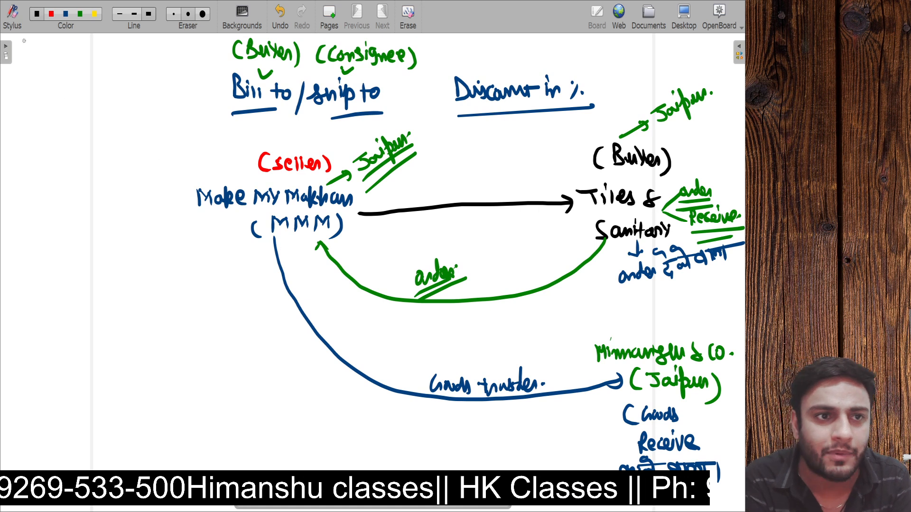
mouse_move(654, 290)
mouse_down()
mouse_move(649, 308)
mouse_move(710, 286)
mouse_up()
drag(715, 278, 716, 295)
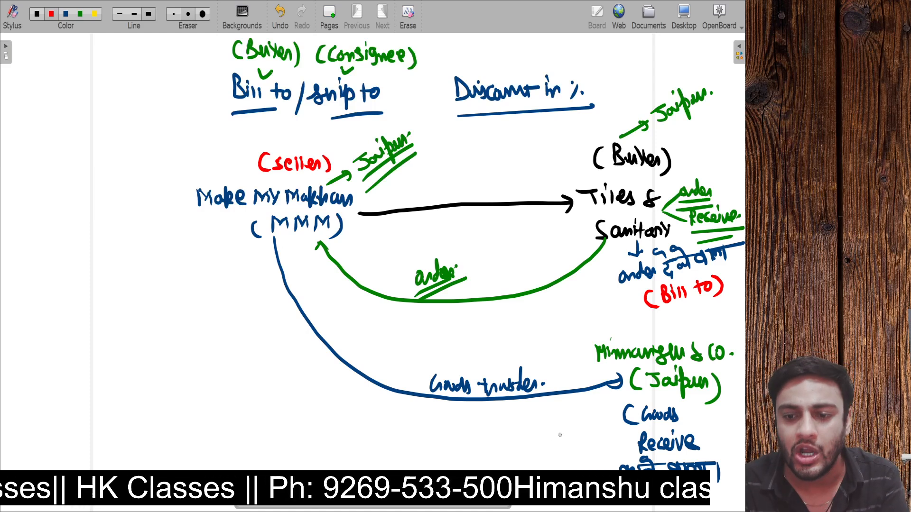
mouse_move(559, 428)
mouse_down()
mouse_move(553, 443)
mouse_move(600, 422)
mouse_up()
drag(607, 407, 609, 430)
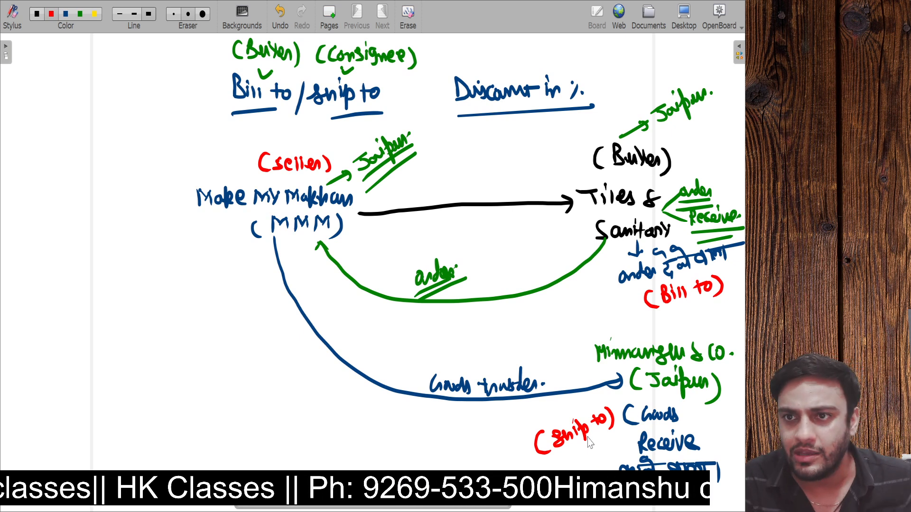
Step: Switch from the whiteboard to the desktop, refresh it and launch TallyPrime
click(689, 17)
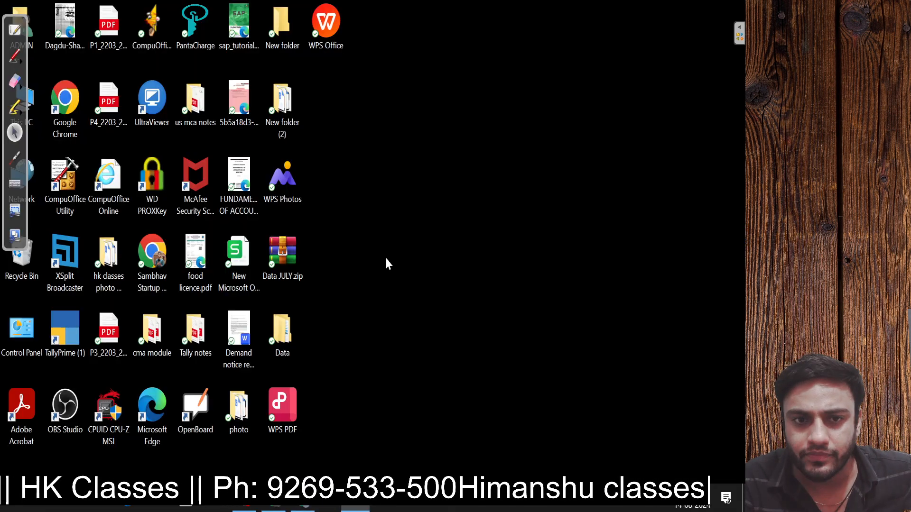
right_click(359, 192)
click(381, 226)
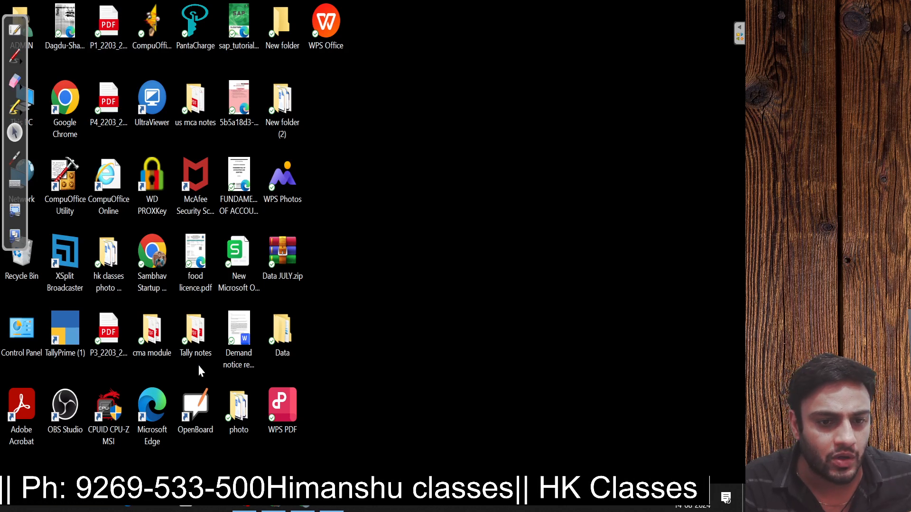
double_click(69, 347)
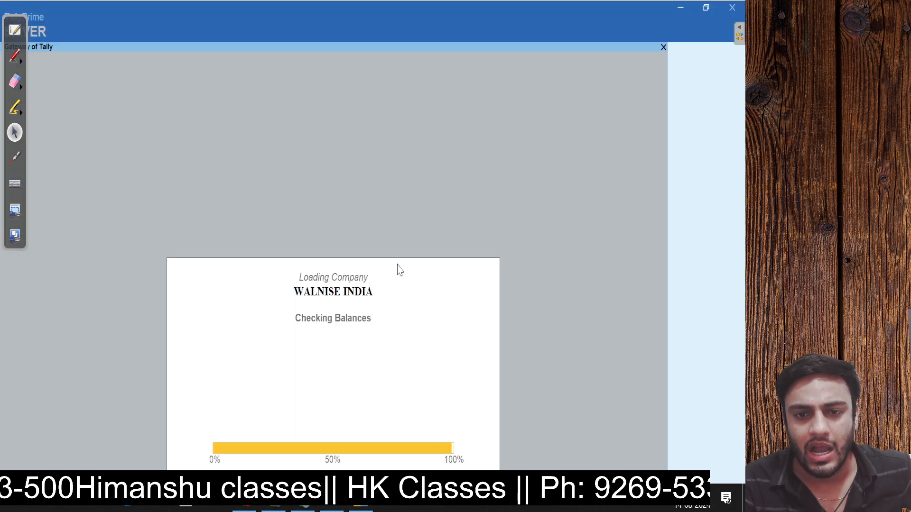
Step: Search the company list for "make" and load the company Make My Makkan Demo
key(alt)
key(F3)
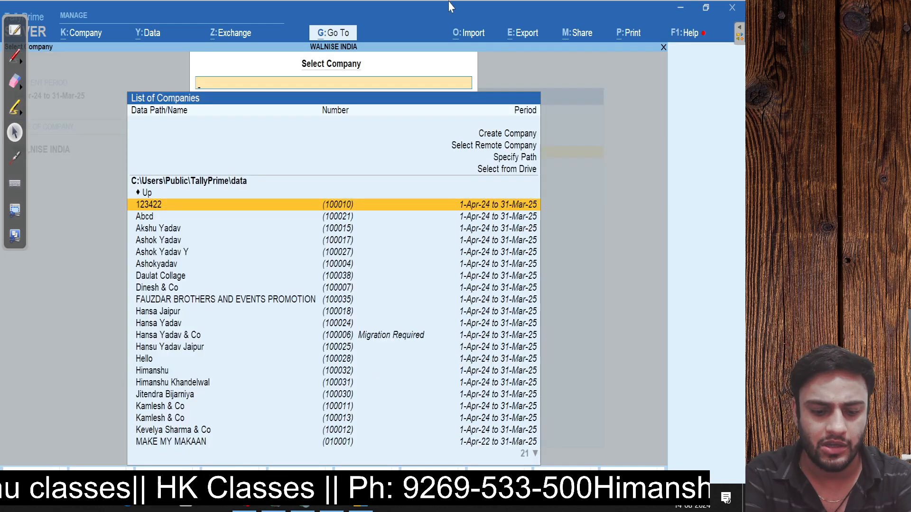
text(make)
key(Down)
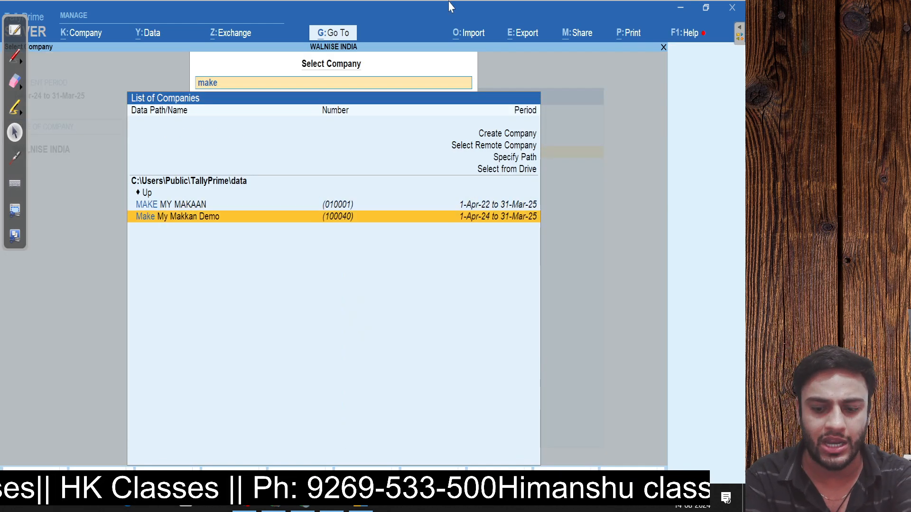
key(Return)
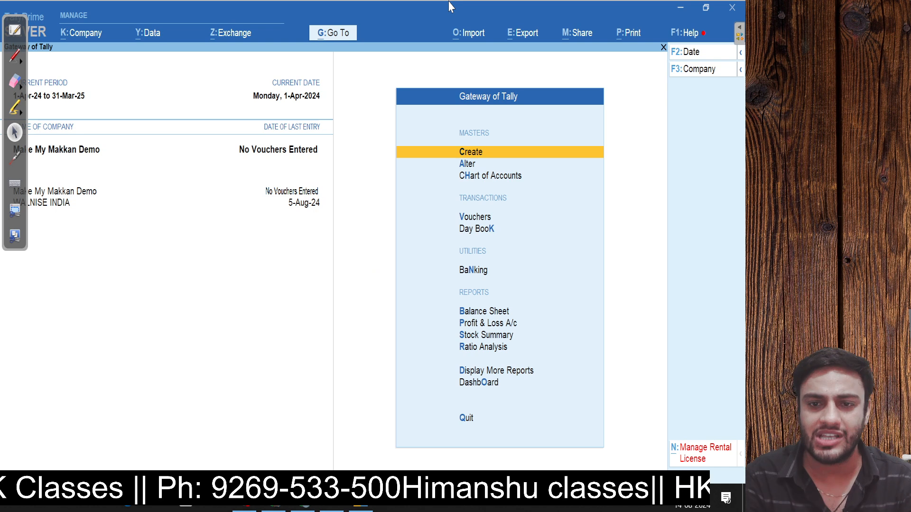
Step: Open voucher creation from the Gateway of Tally
key(Down)
key(Down)
key(Down)
key(Return)
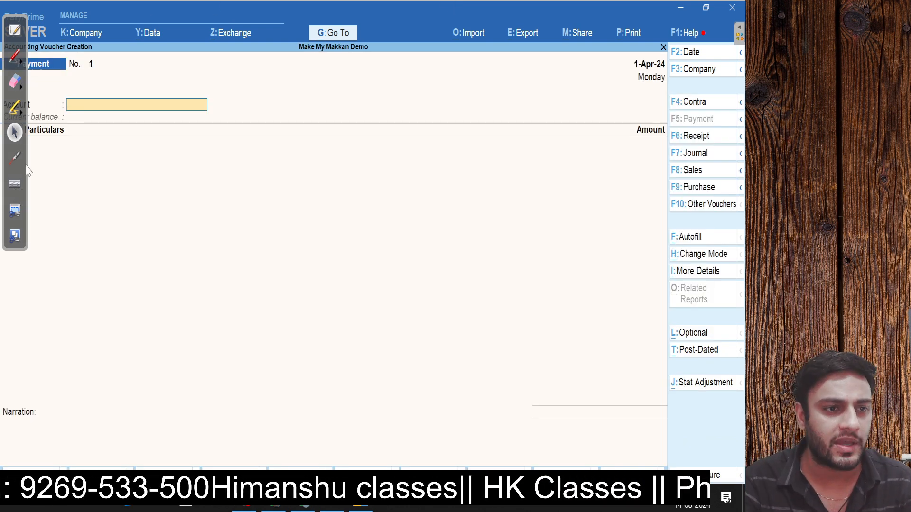
Step: Move the floating annotation palette down the screen edge so the voucher's header fields are uncovered
drag(24, 161, 9, 446)
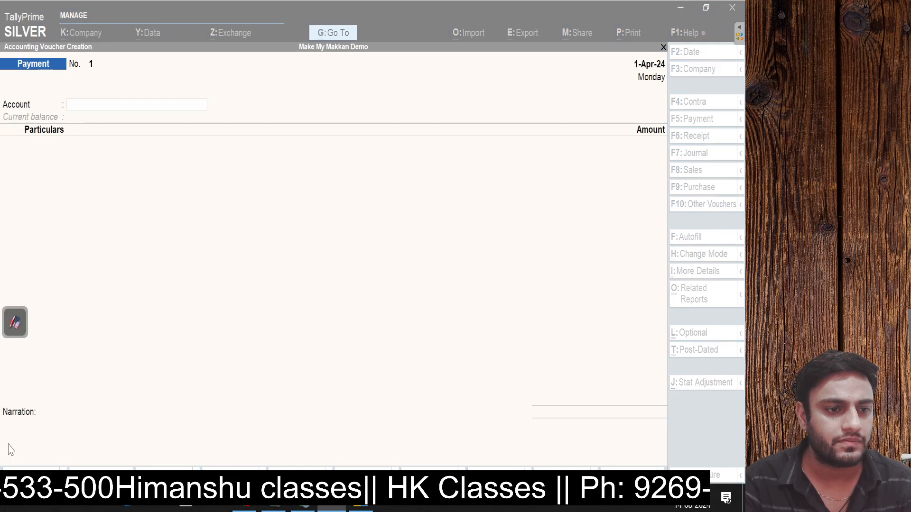
click(18, 332)
drag(9, 103, 2, 222)
click(179, 209)
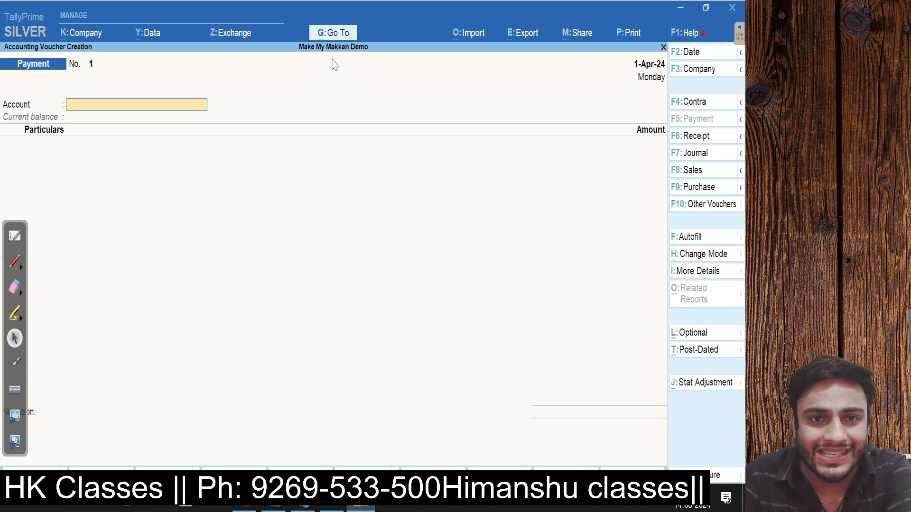
Step: Revisit the whiteboard diagram briefly, return to TallyPrime and change the voucher type to Sales
click(17, 237)
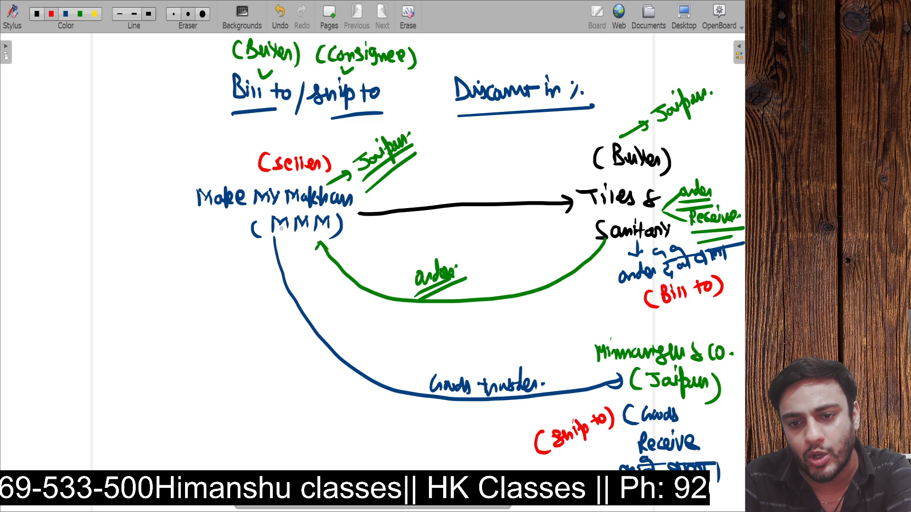
click(690, 23)
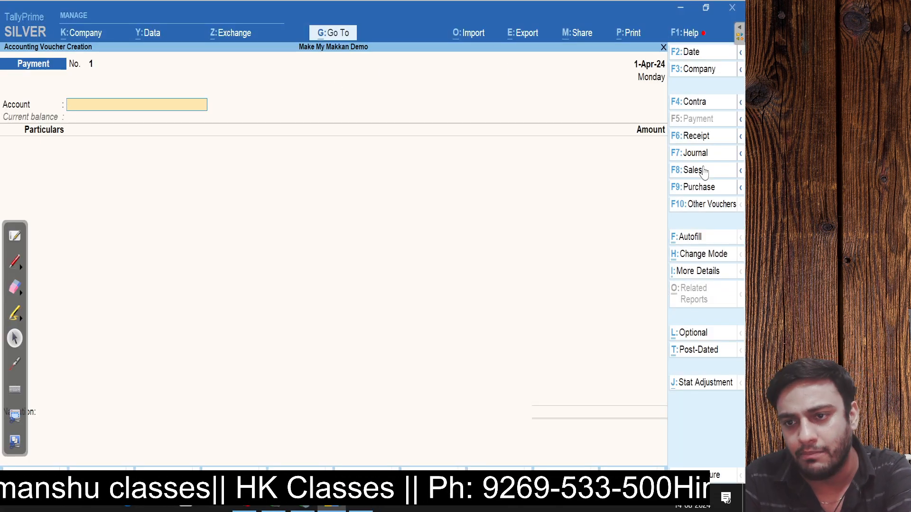
click(704, 176)
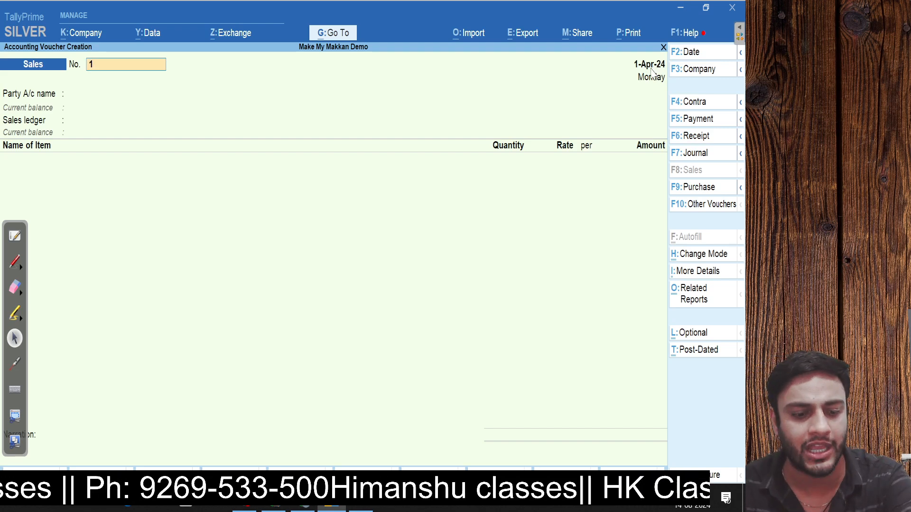
Step: Set the sales voucher date to 14 August (14.08)
click(650, 70)
text(14)
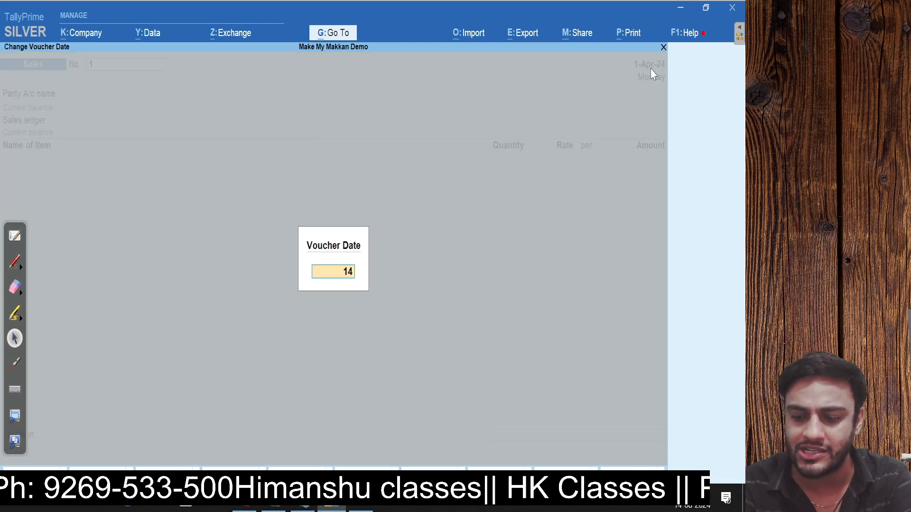
text(.08)
key(Return)
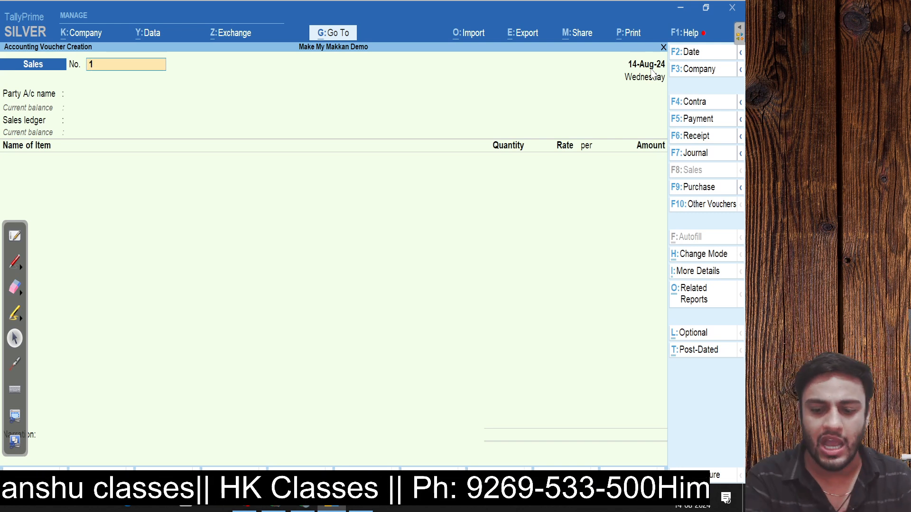
Step: Choose Tiles & Sanitary as the voucher's party account and dismiss the dispatch details
key(Return)
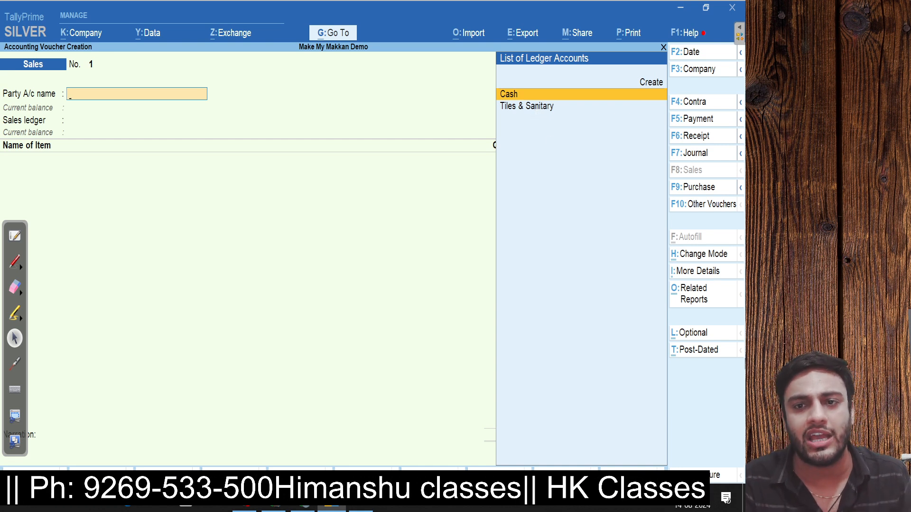
key(Down)
key(Return)
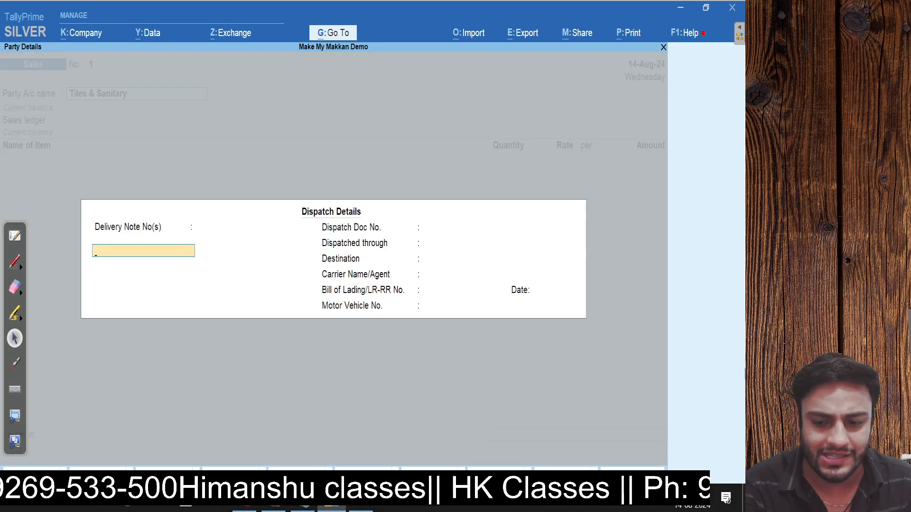
key(Escape)
key(Return)
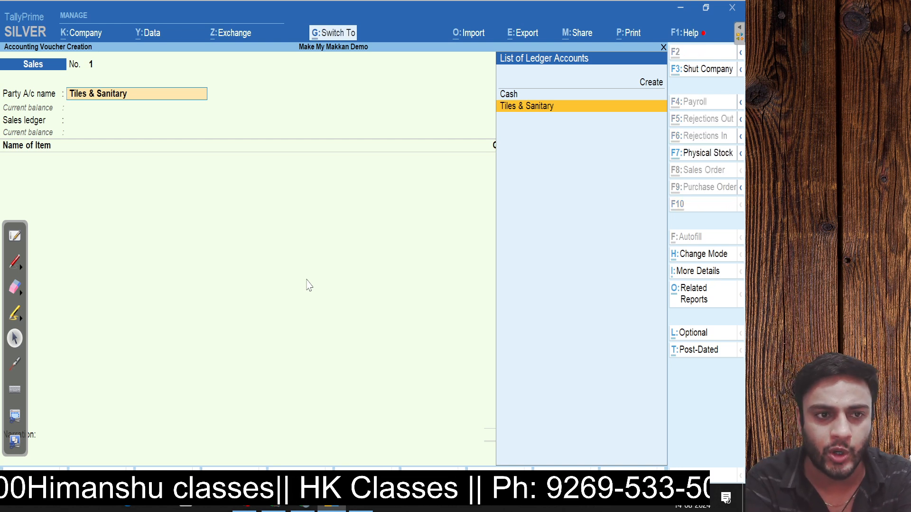
Step: Review the Tiles & Sanitary ledger alongside the whiteboard diagram and leave the ledger alteration without saving
key(ctrl+Return)
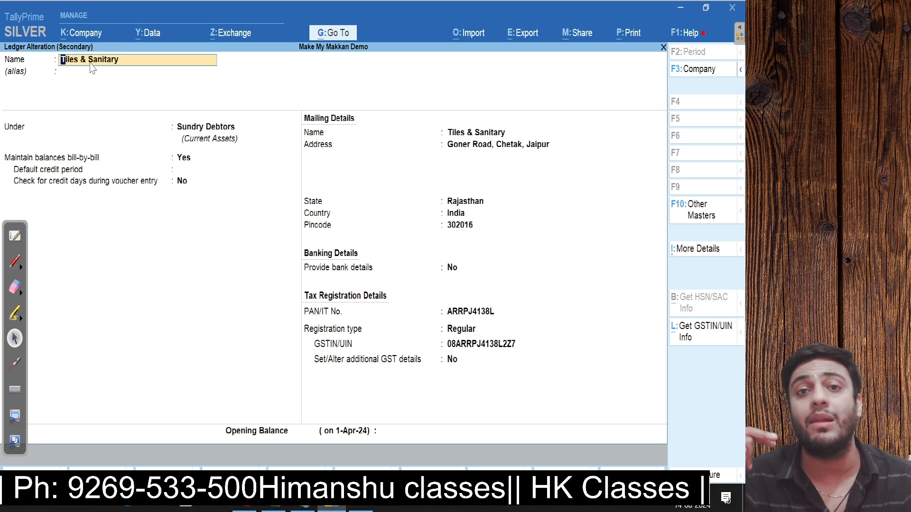
click(15, 235)
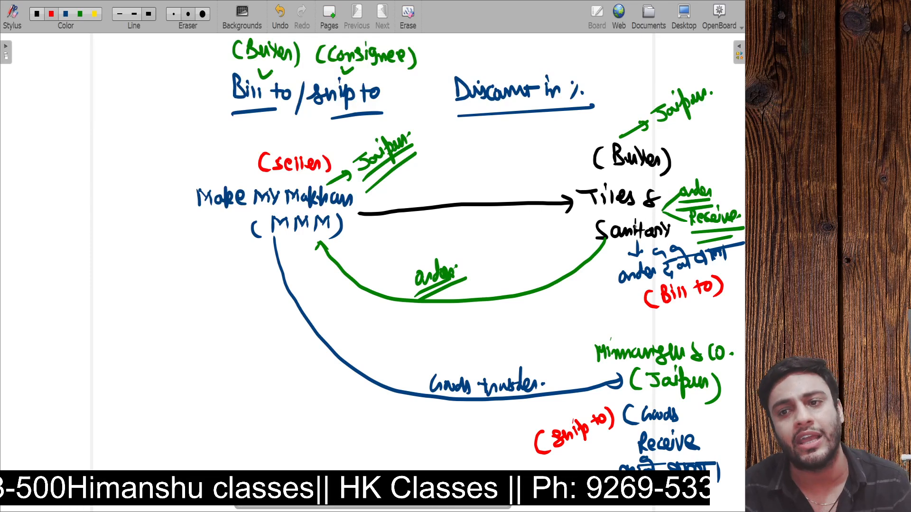
click(683, 14)
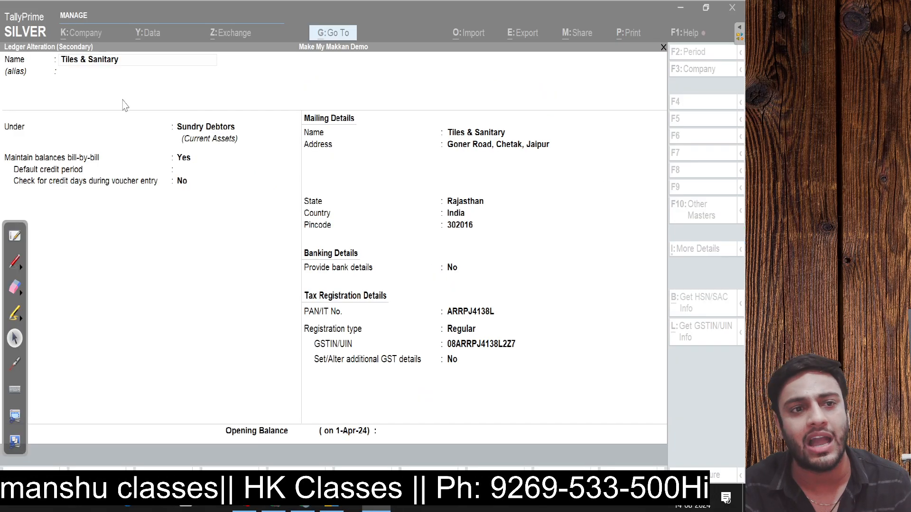
key(BackSpace)
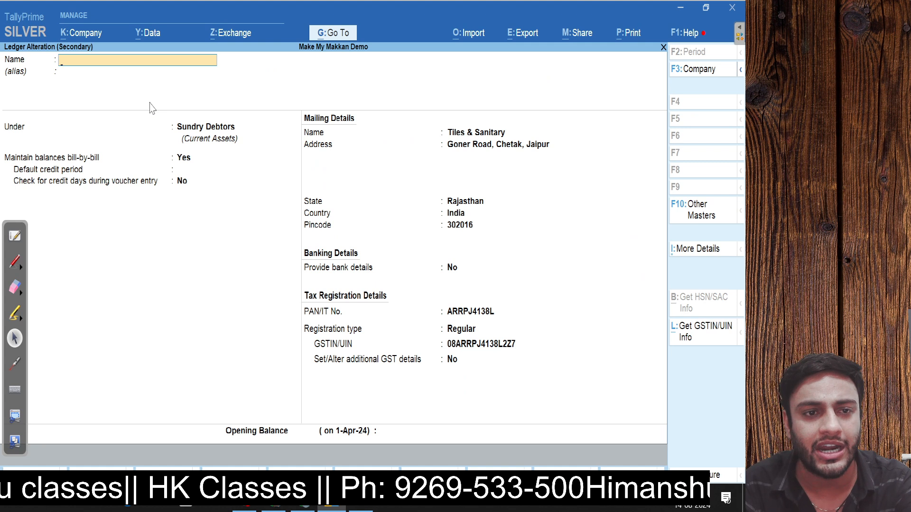
key(Escape)
key(y)
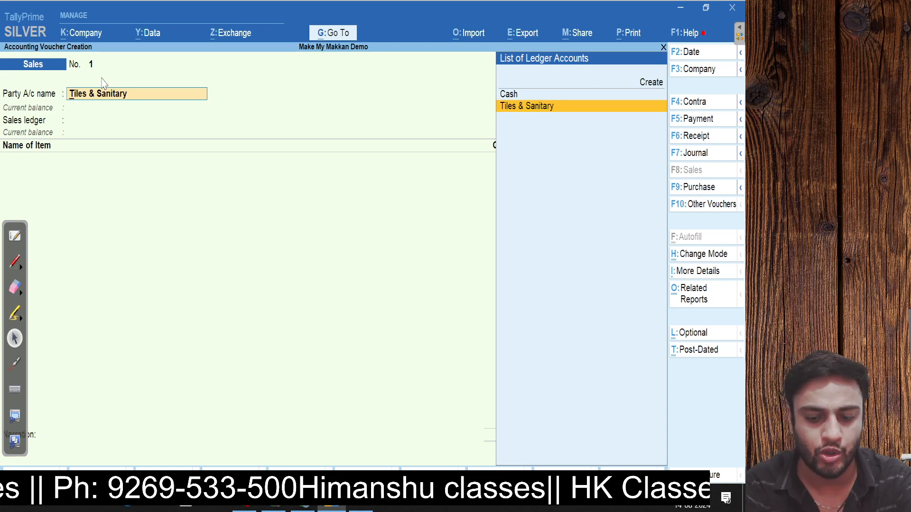
Step: Open the configuration of the Tiles & Sanitary ledger and move the floating annotation palette clear of its options
key(ctrl+Return)
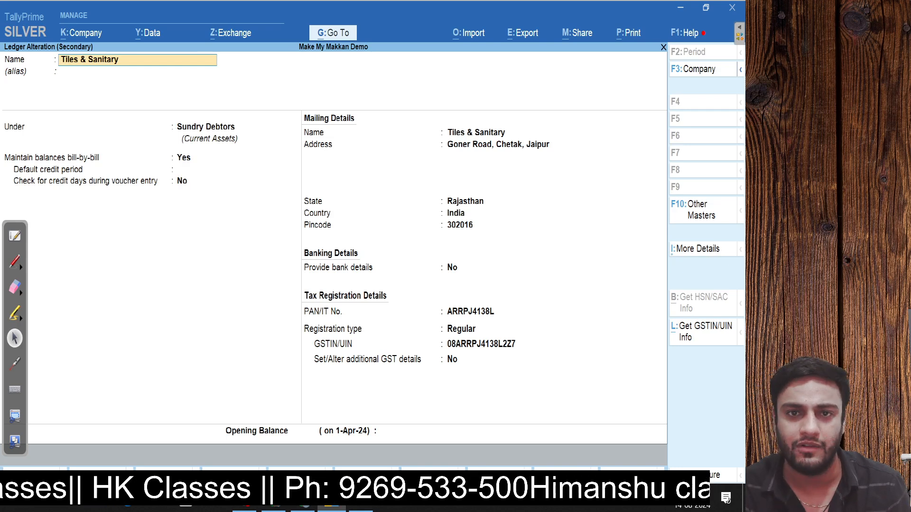
key(F12)
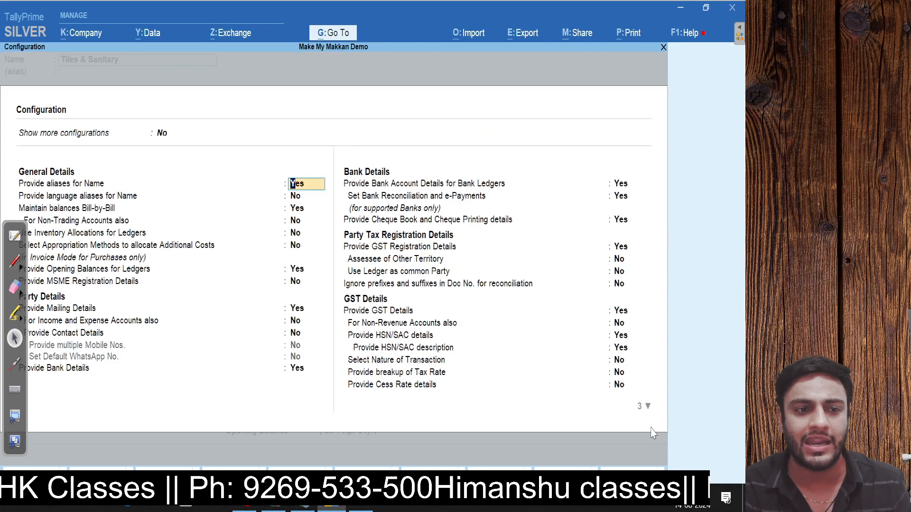
drag(5, 226, 0, 457)
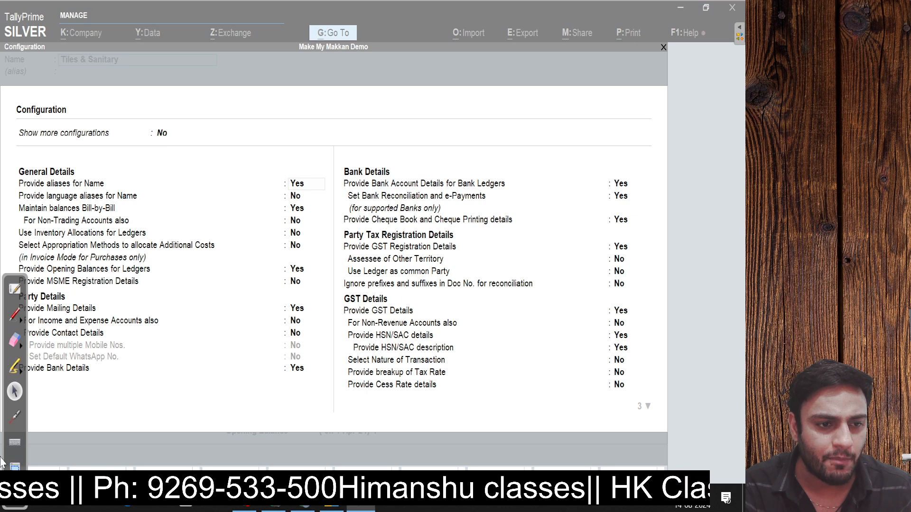
mouse_move(14, 279)
mouse_down()
mouse_move(327, 283)
mouse_move(684, 130)
mouse_up()
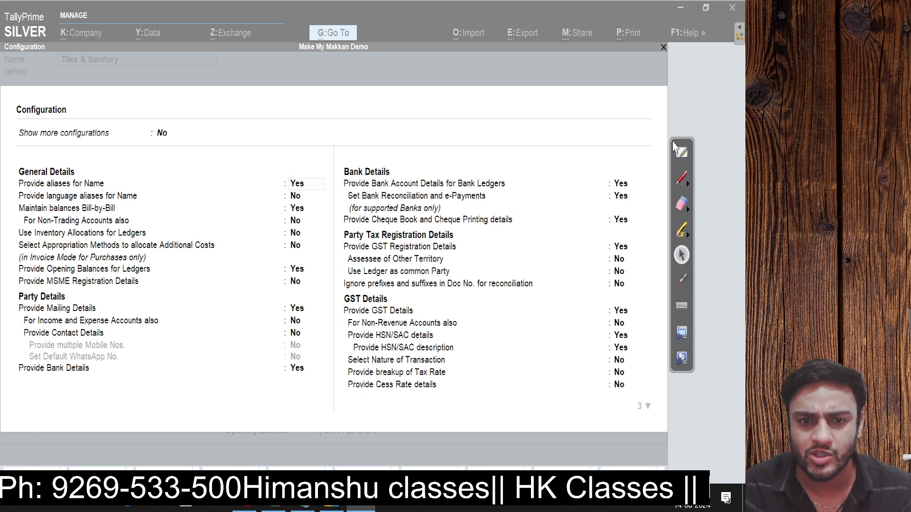
click(560, 313)
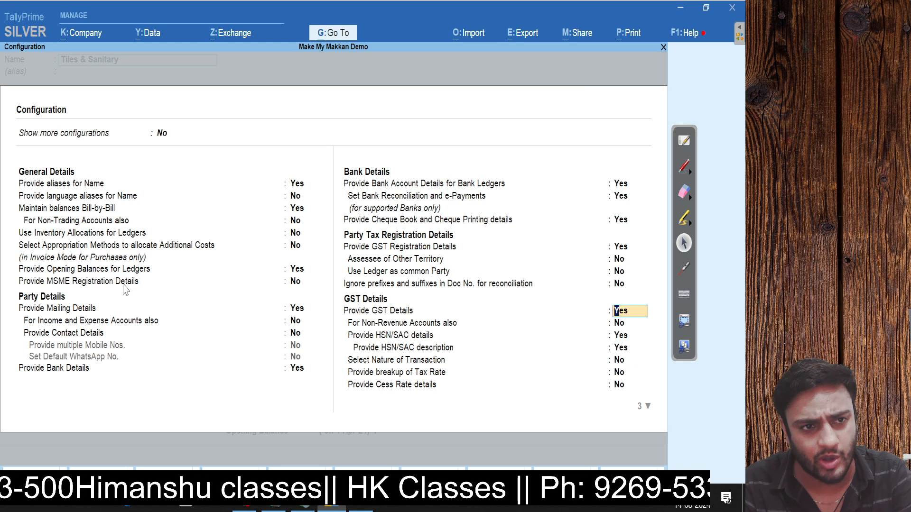
Step: Set Show more configurations and Show all configurations to Yes, review the ledger options, and leave the configuration
click(163, 134)
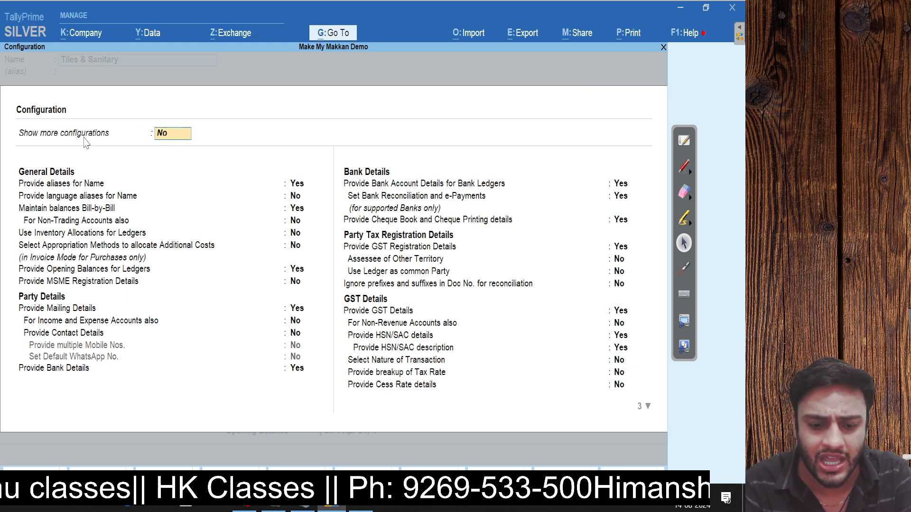
text(y)
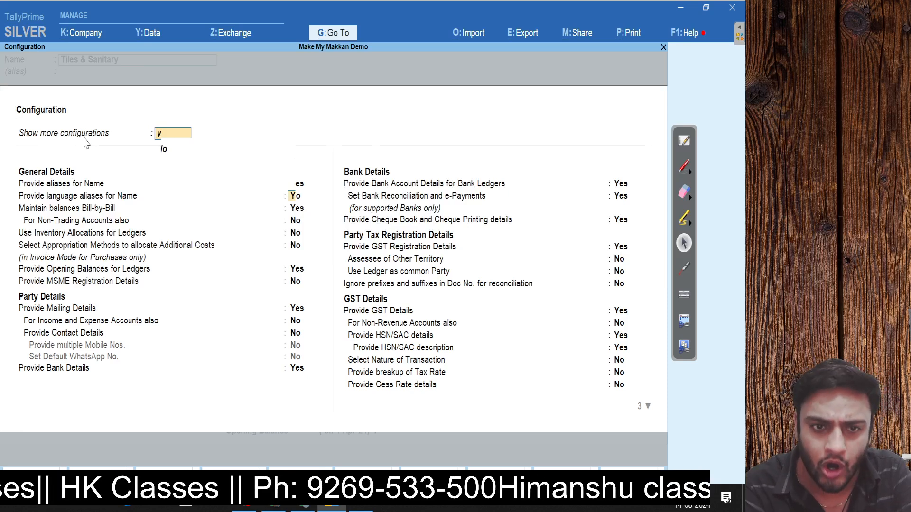
key(Return)
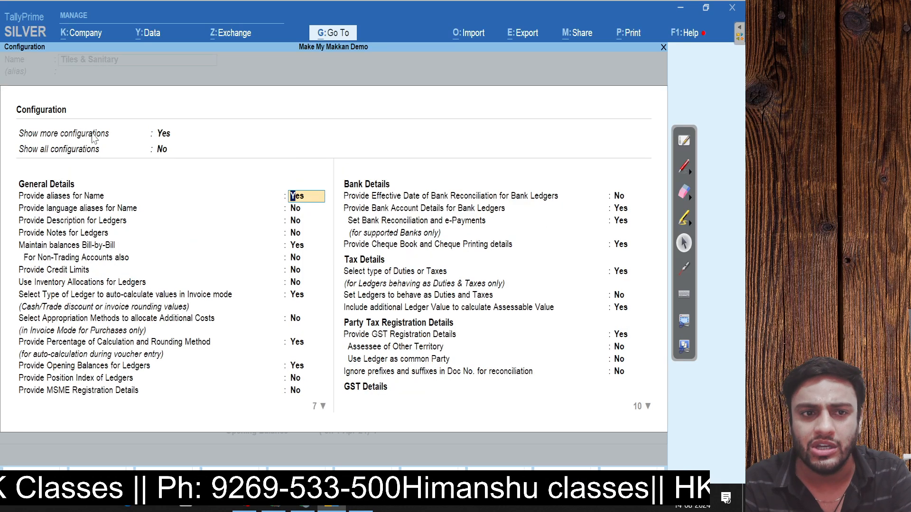
key(Up)
text(y)
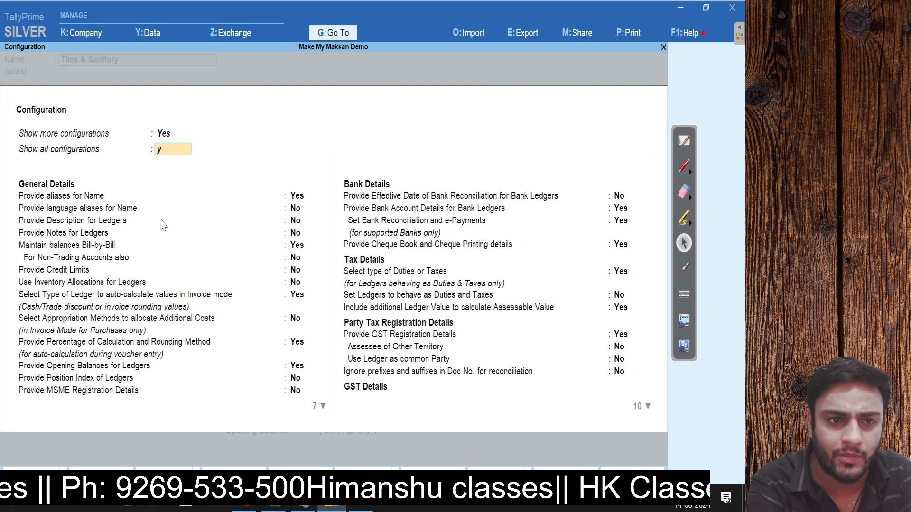
key(Return)
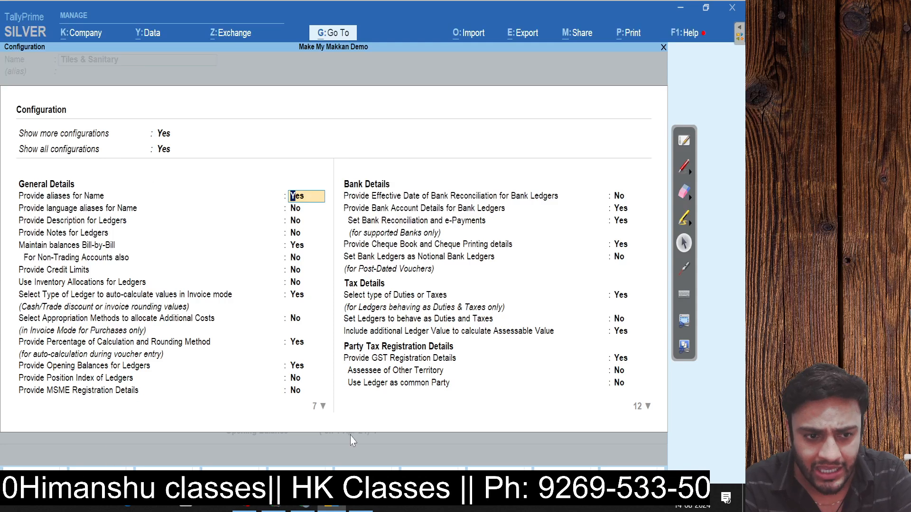
click(323, 407)
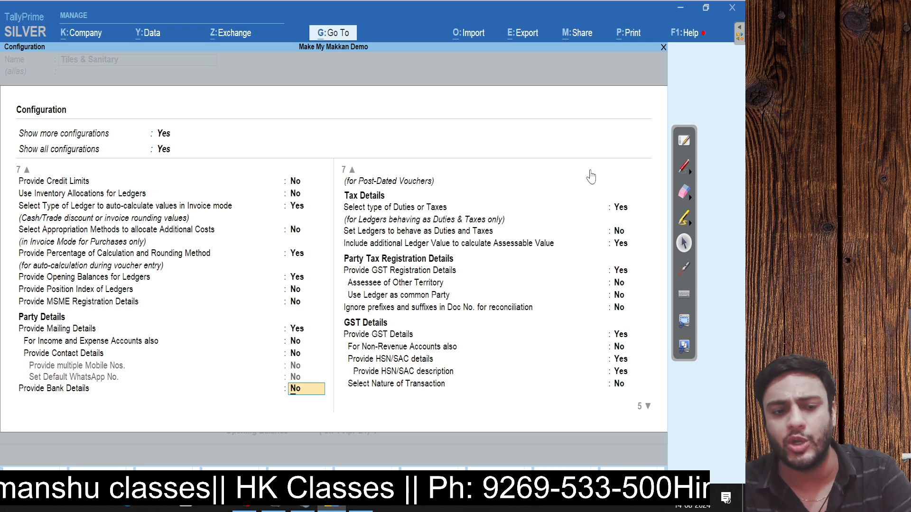
key(Escape)
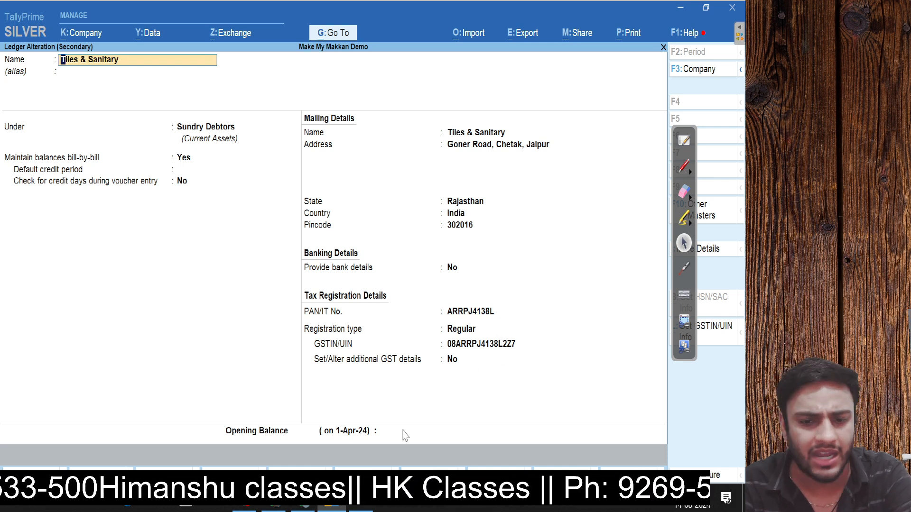
Step: Accept the Tiles & Sanitary ledger with its opening balance left blank
click(405, 432)
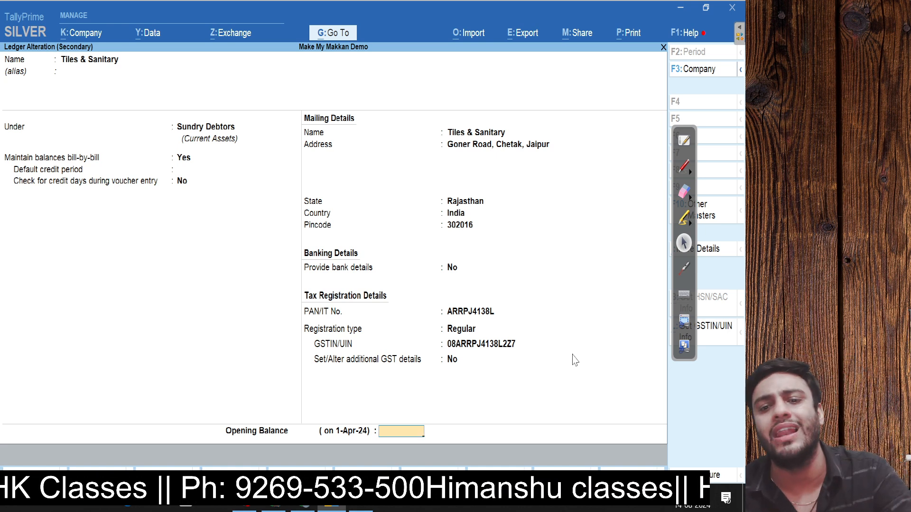
key(Return)
key(Return)
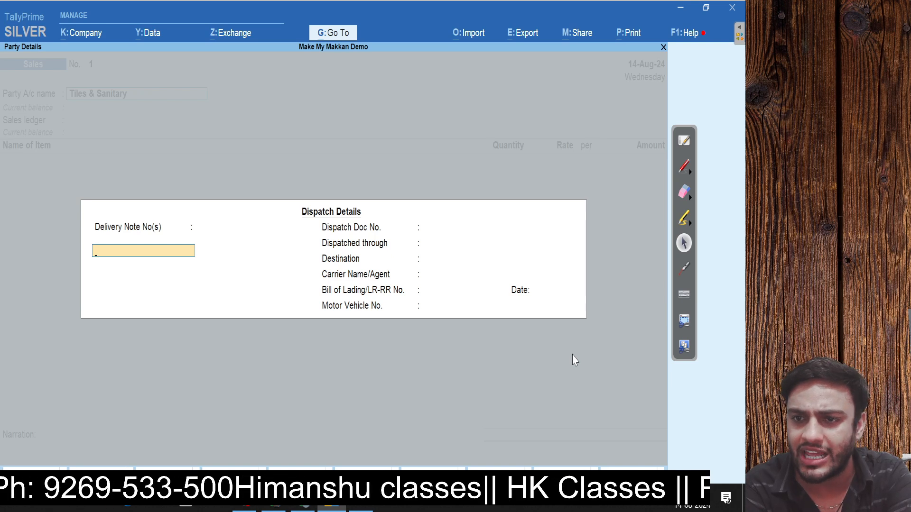
Step: Leave every dispatch details field blank and proceed to the voucher's party details
key(Return)
key(Return)
key(Return)
key(Return)
key(Return)
key(Return)
key(Return)
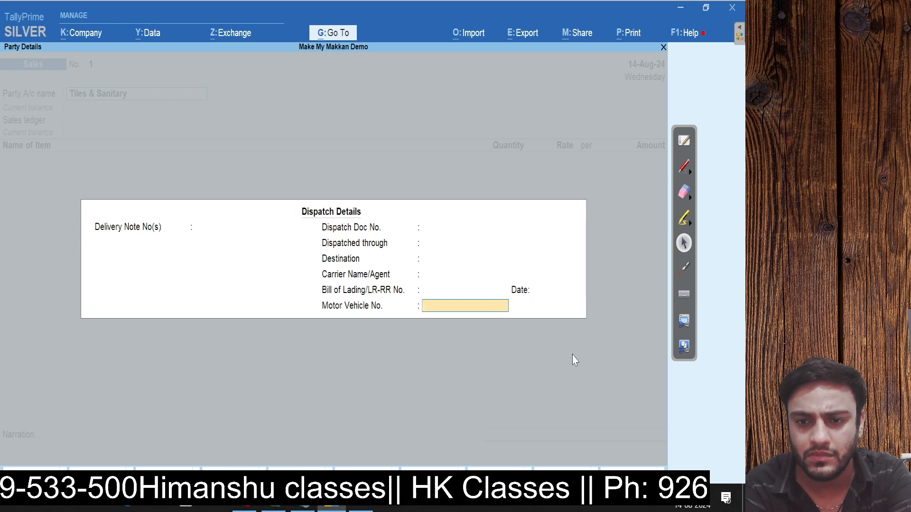
key(Return)
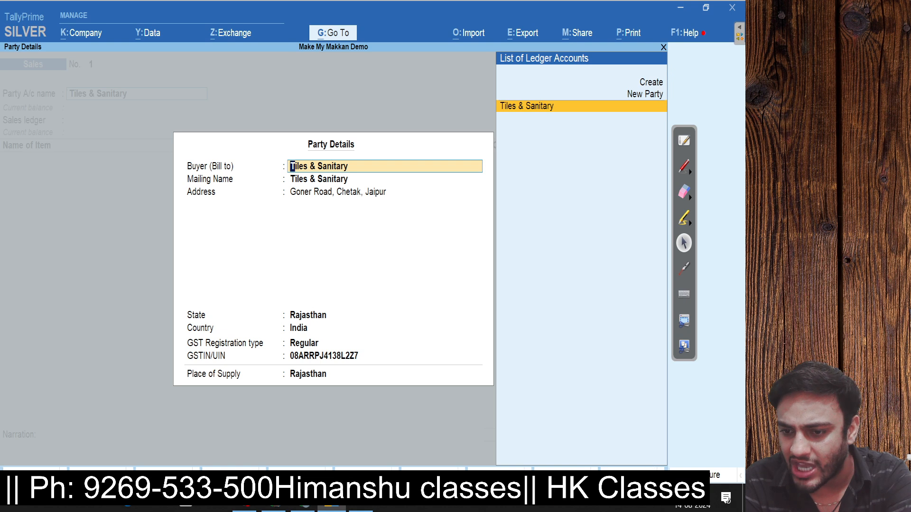
Step: Set Provide separate Buyer and Consignee details to Yes in the party details configuration and save it
key(F12)
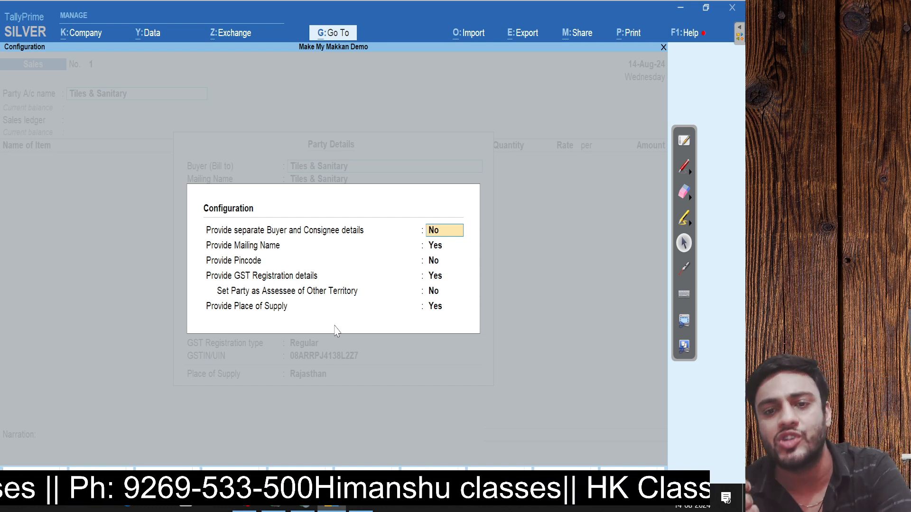
text(y)
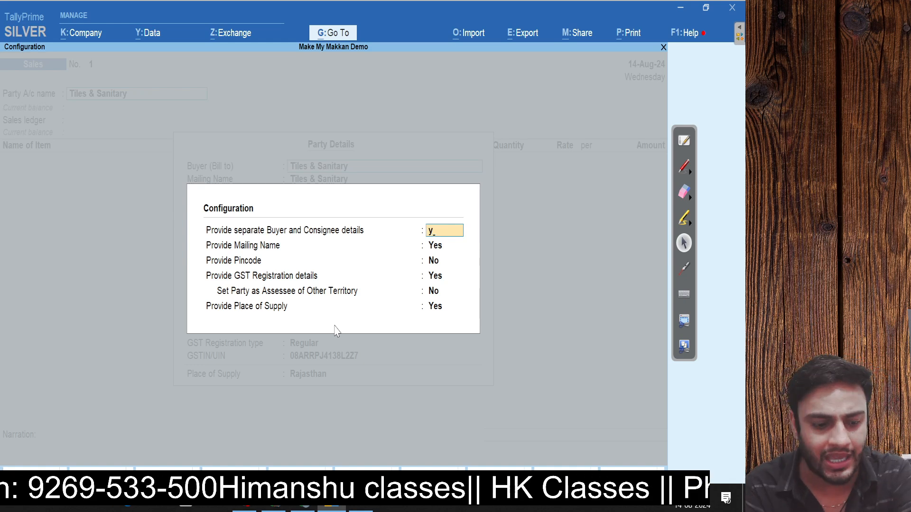
key(Return)
key(ctrl+a)
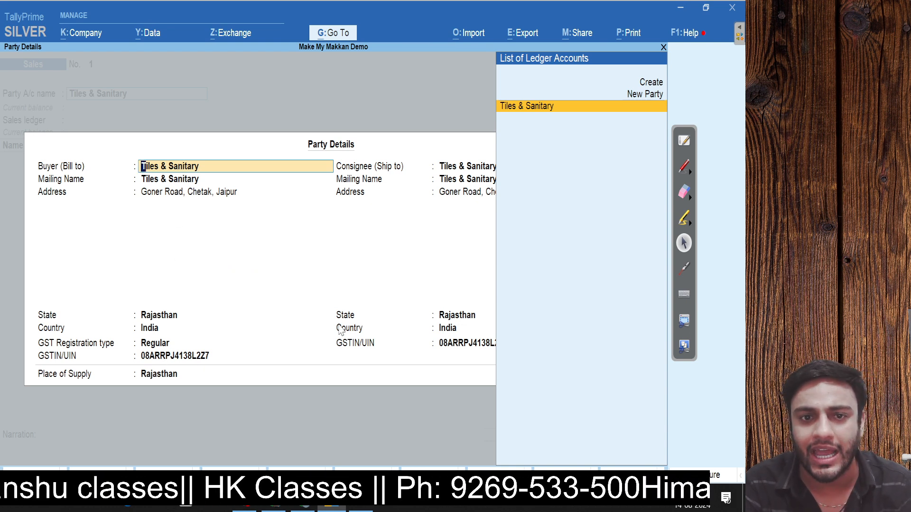
Step: Leave the party details, reopen the Tiles & Sanitary ledger from the voucher and accept it without changes
click(663, 47)
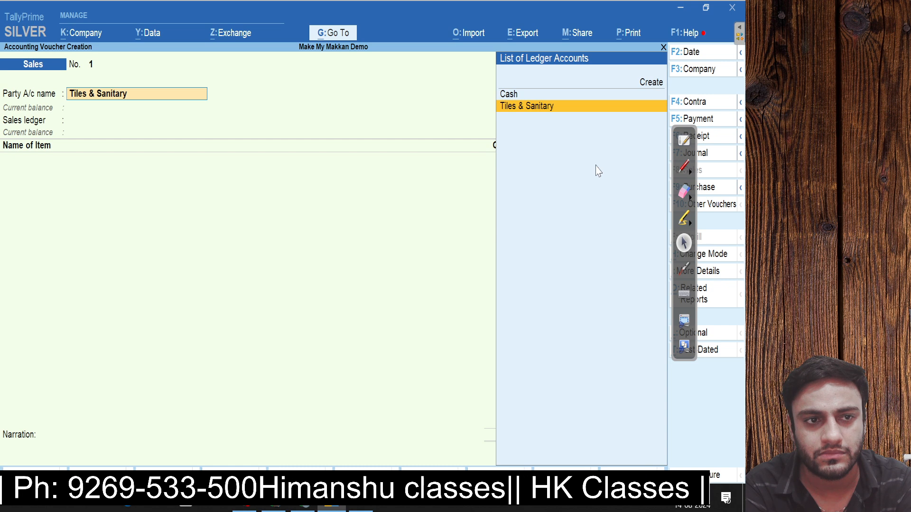
key(ctrl+Return)
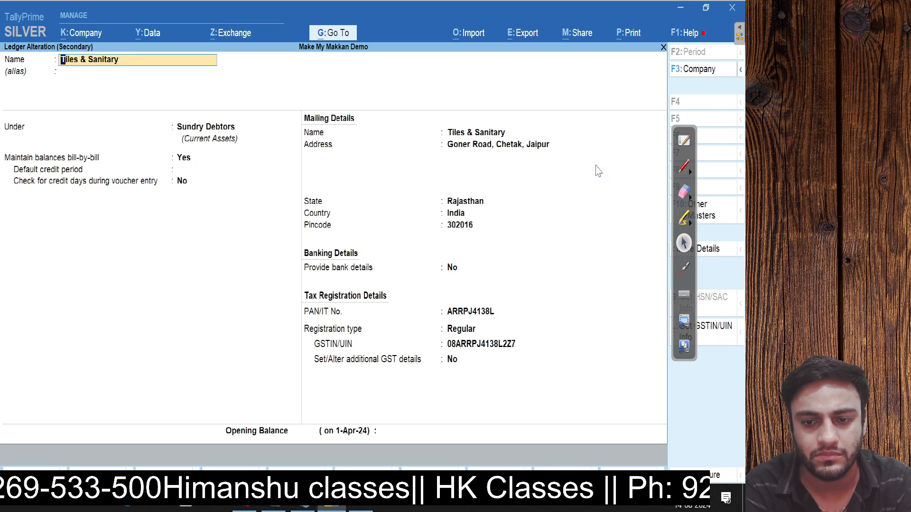
key(ctrl+a)
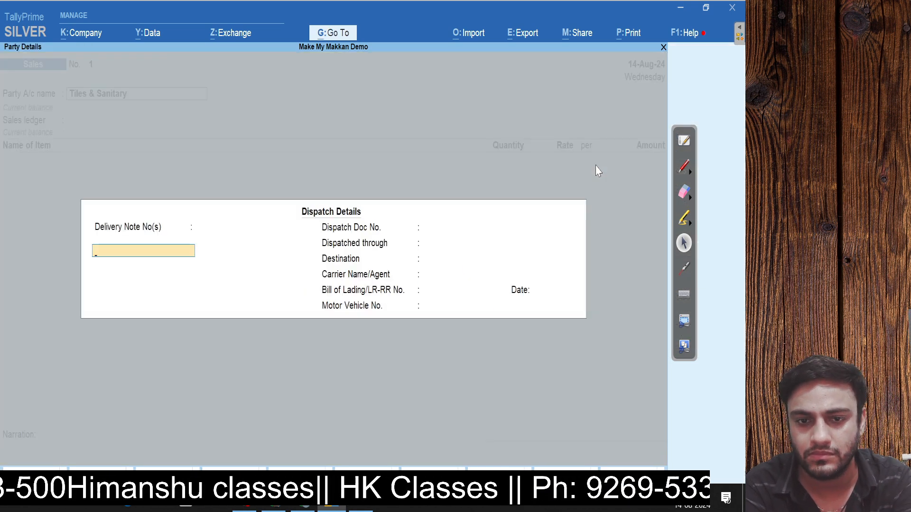
Step: Pass through the blank dispatch details back to the party details and check the separate Buyer and Consignee configuration
key(Return)
key(Return)
key(Return)
key(Return)
key(Return)
key(Return)
key(Return)
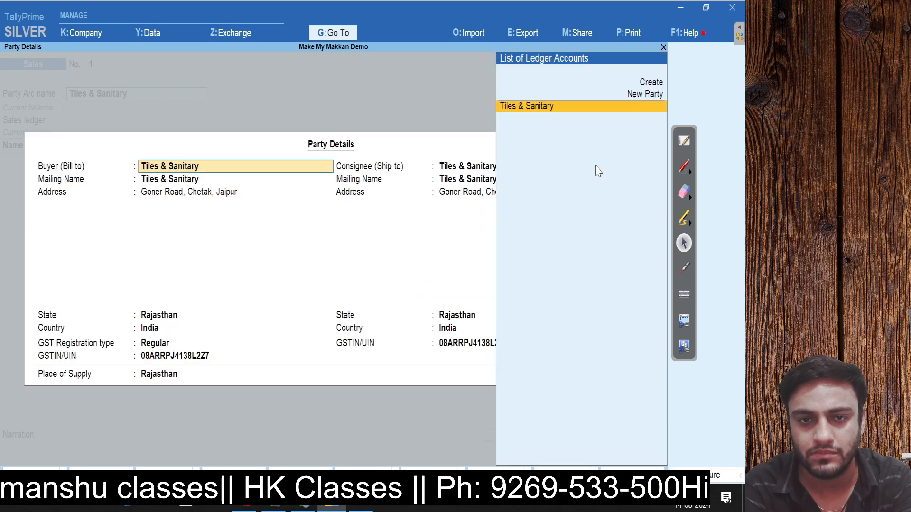
key(F12)
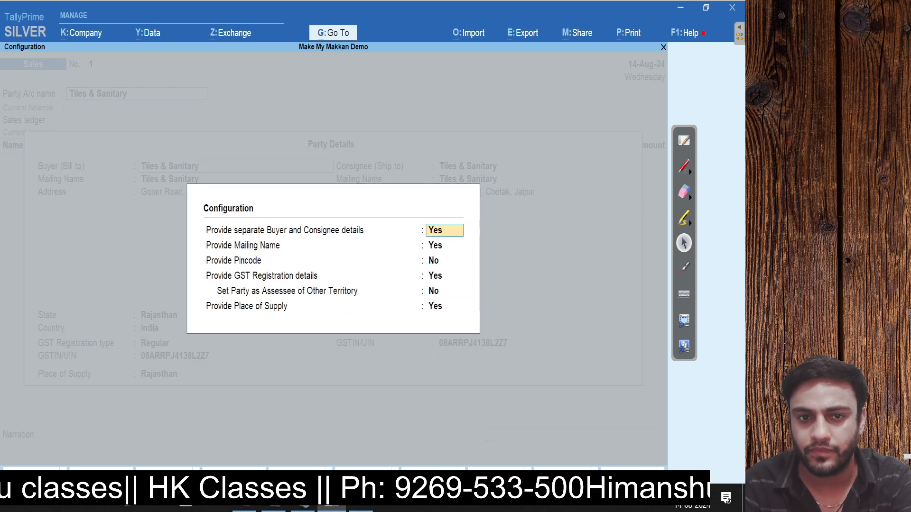
key(Escape)
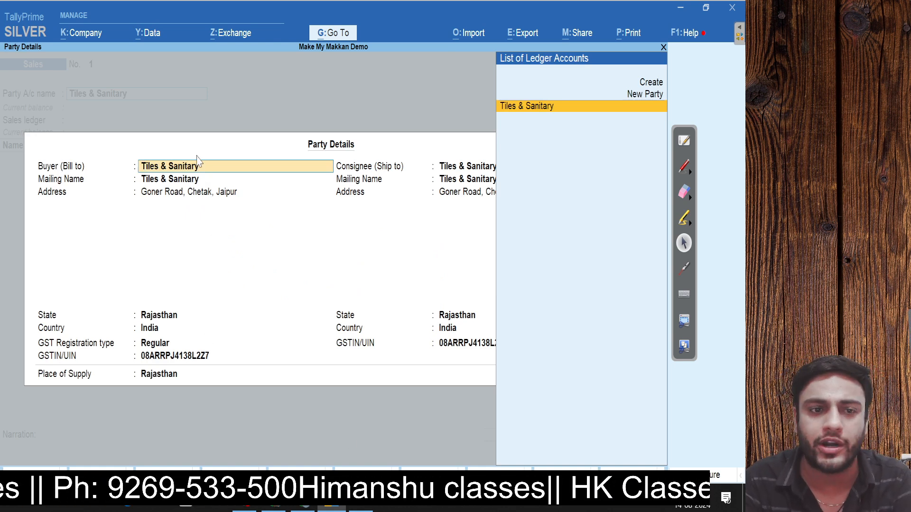
Step: Keep Tiles & Sanitary as the buyer with its existing details and enter Himanshu & Company as a new-party consignee
key(Return)
key(Return)
key(Return)
key(Return)
key(Return)
key(Return)
key(Return)
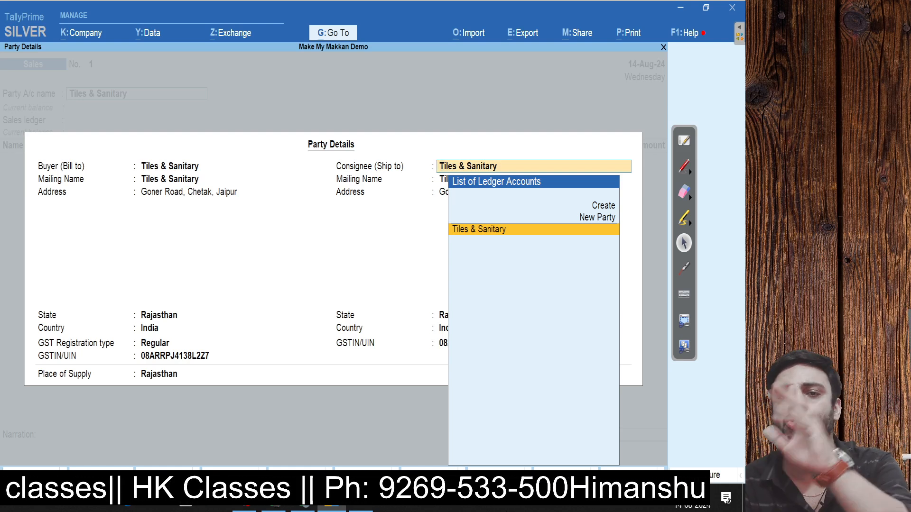
text(Himanshu)
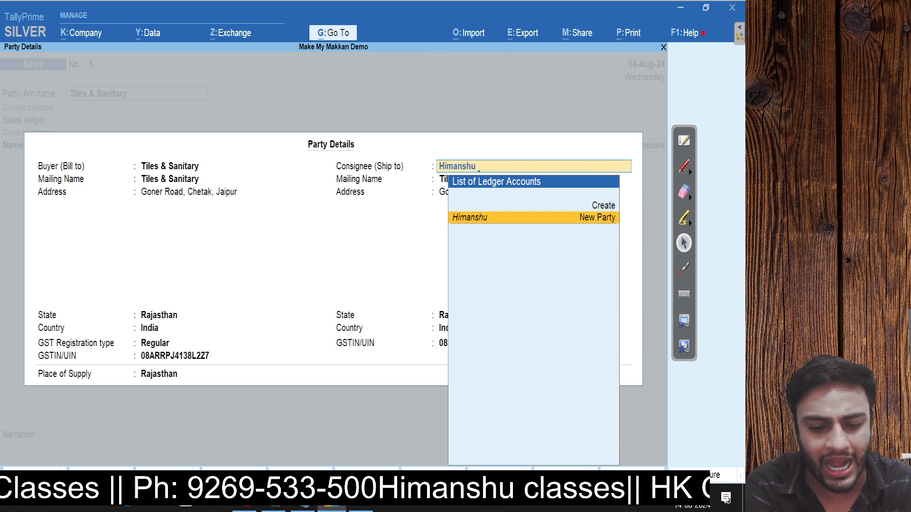
text( & Company)
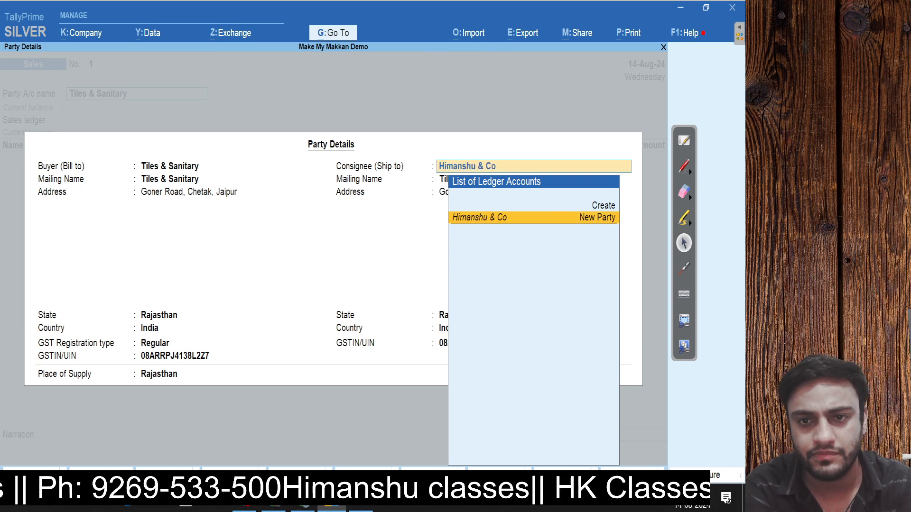
key(Return)
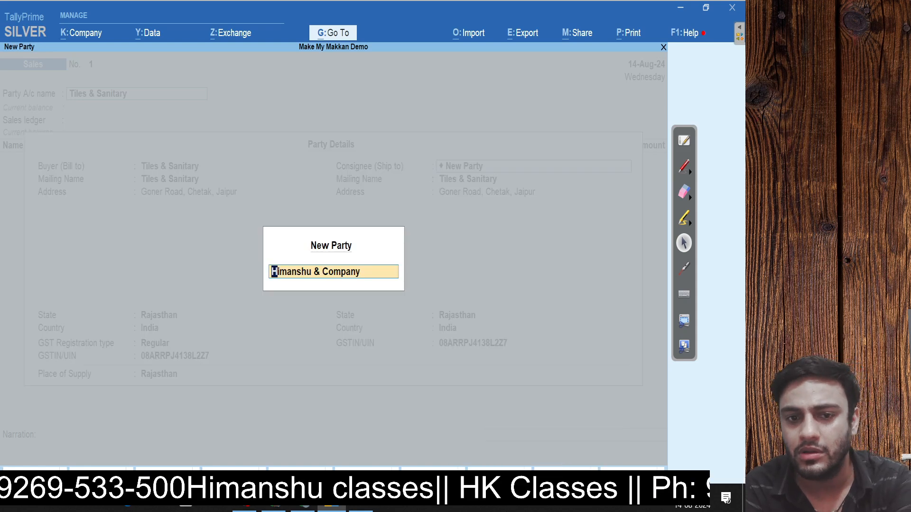
key(Return)
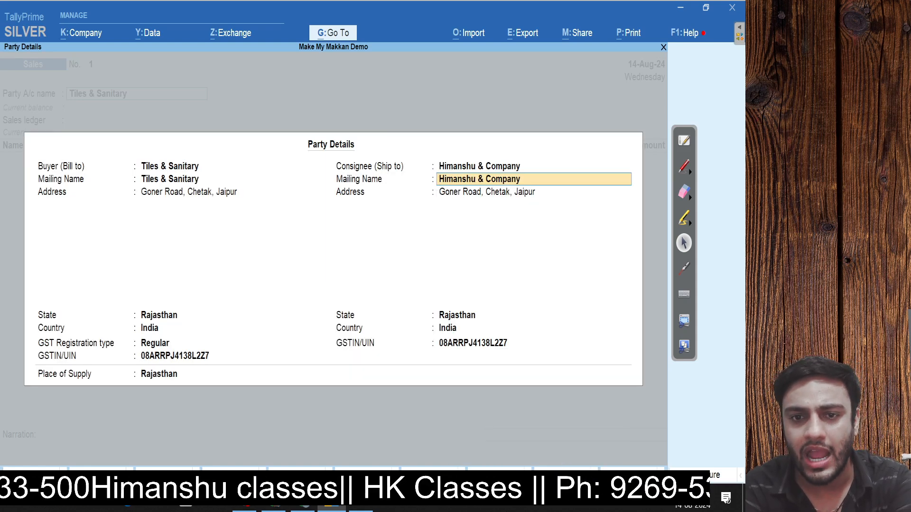
Step: Keep the consignee's mailing name and address, enter a different consignee GSTIN, and accept Rajasthan as the place of supply
key(Return)
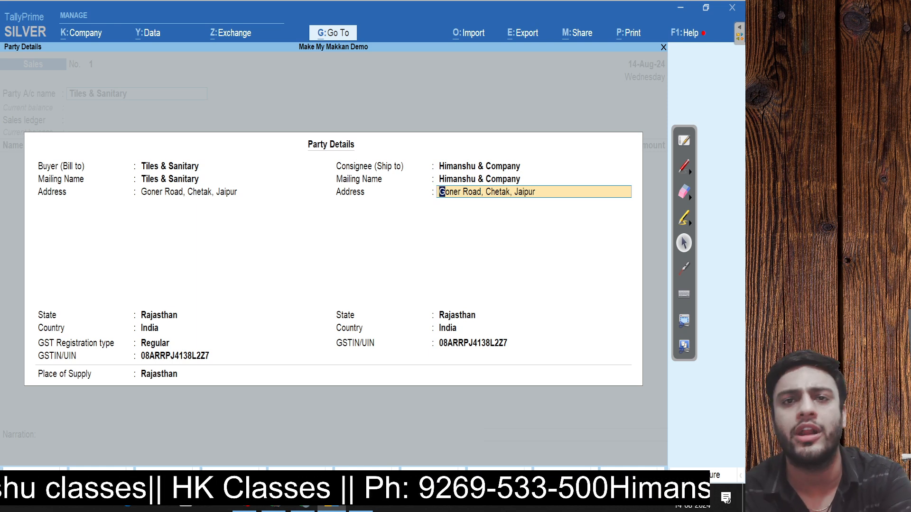
key(Return)
key(Return)
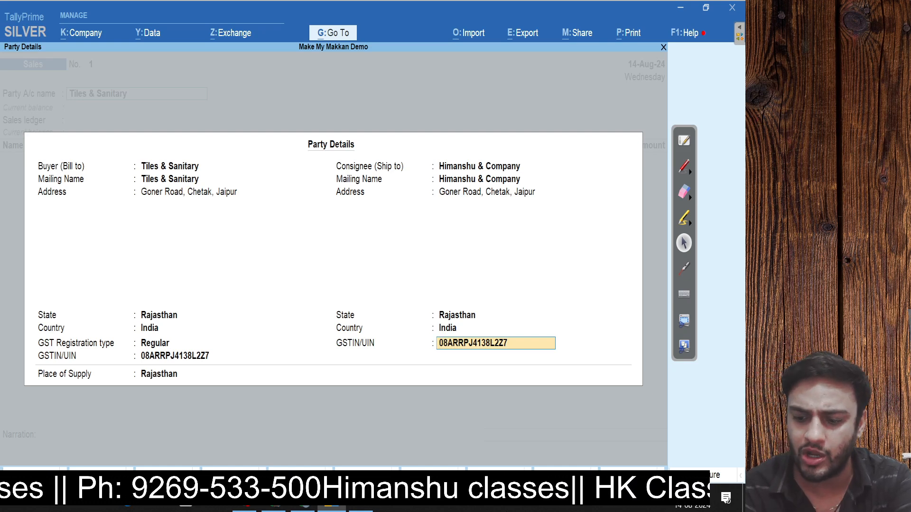
text(08)
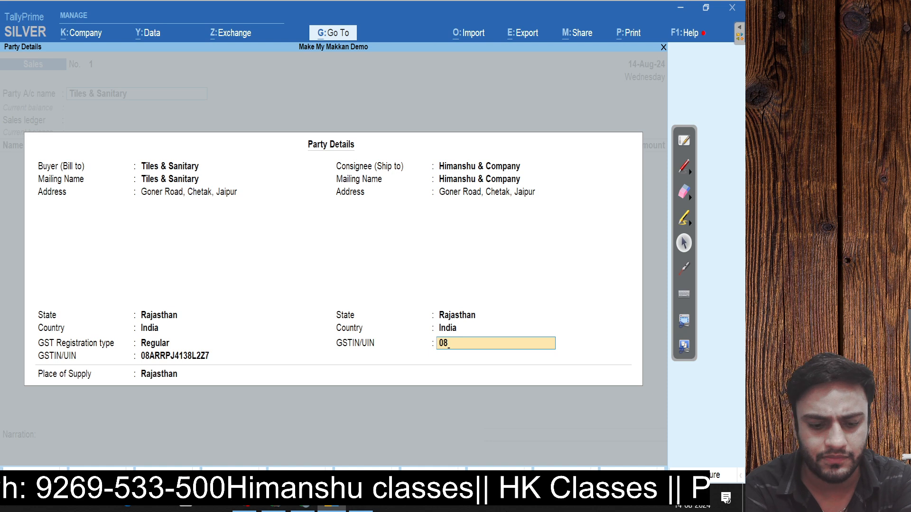
text(ABACS1351A1Z)
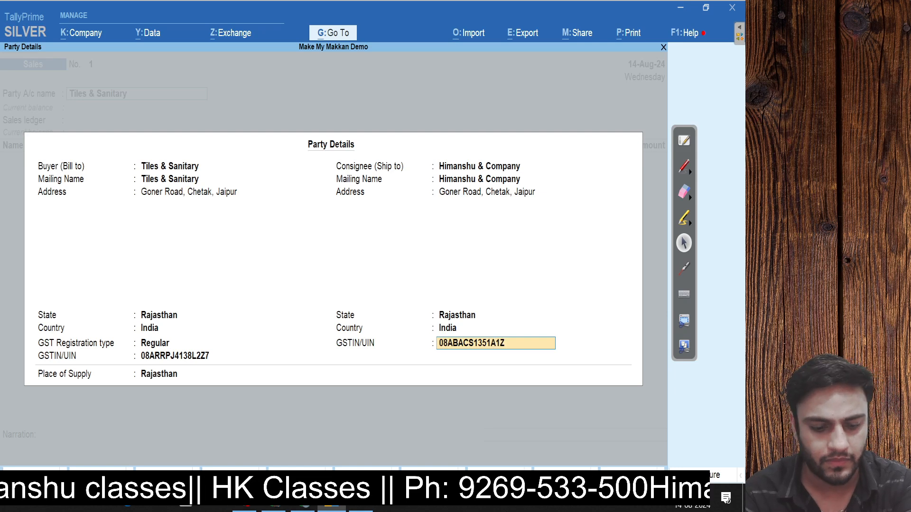
key(Return)
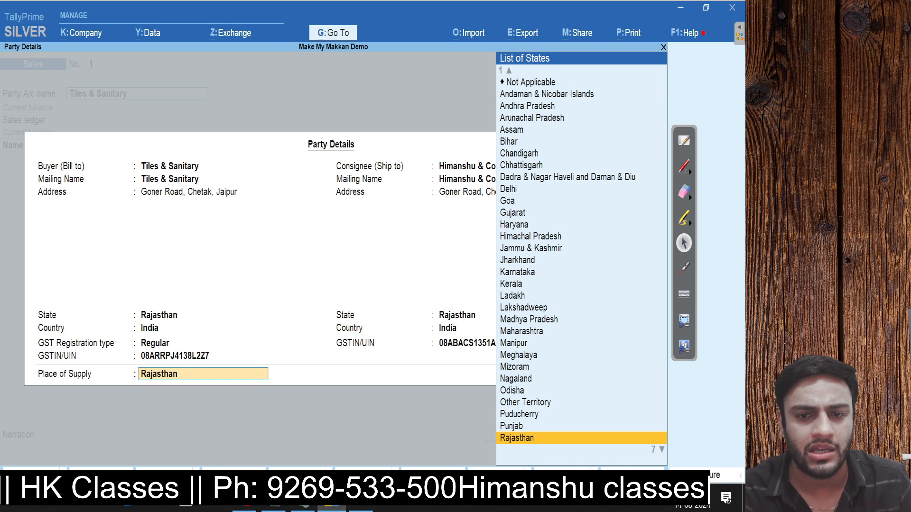
key(Return)
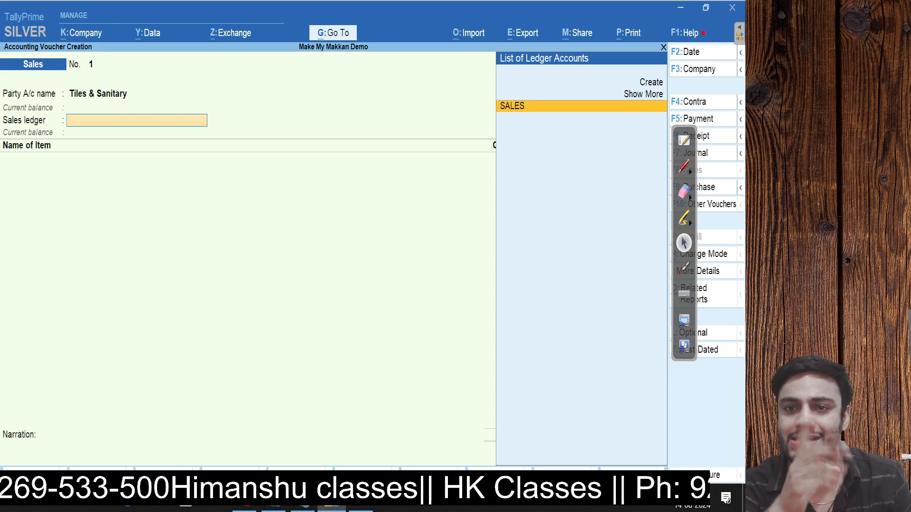
Step: Choose SALES as the sales ledger, check its ledger master, and leave the master without altering it
key(Return)
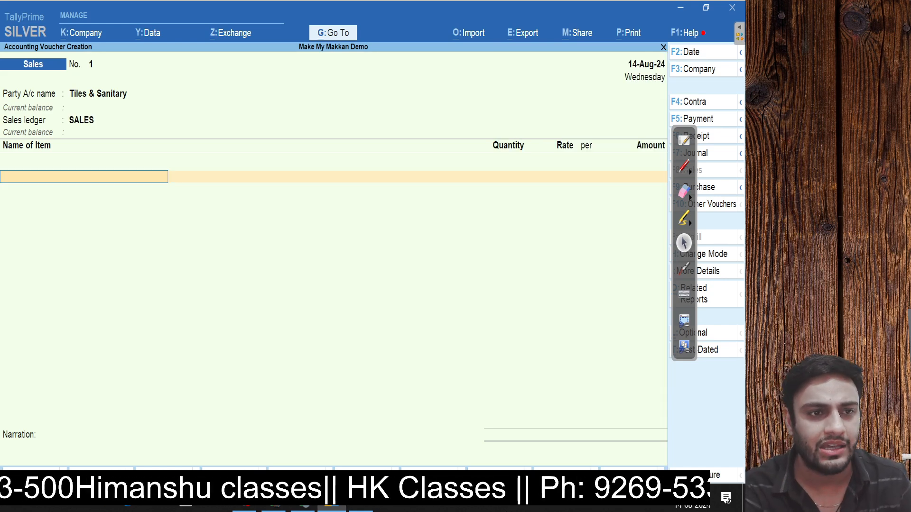
key(BackSpace)
key(ctrl+Return)
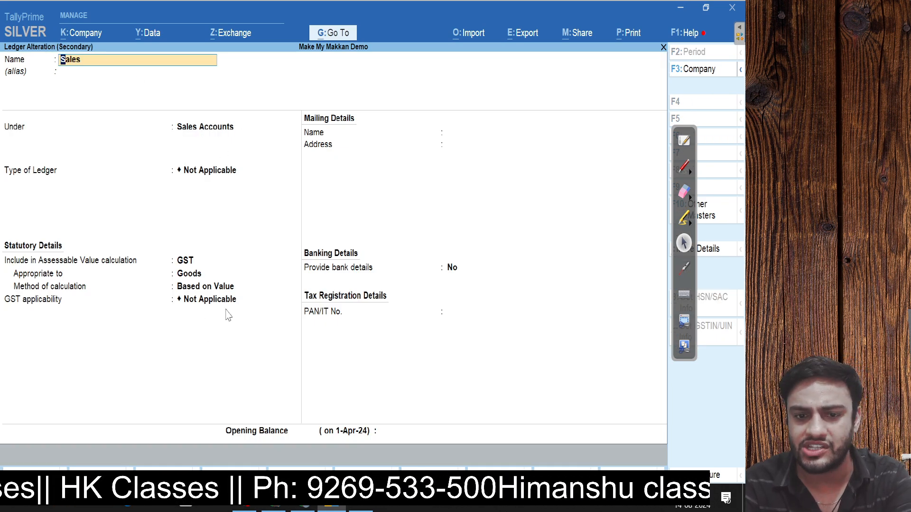
key(Escape)
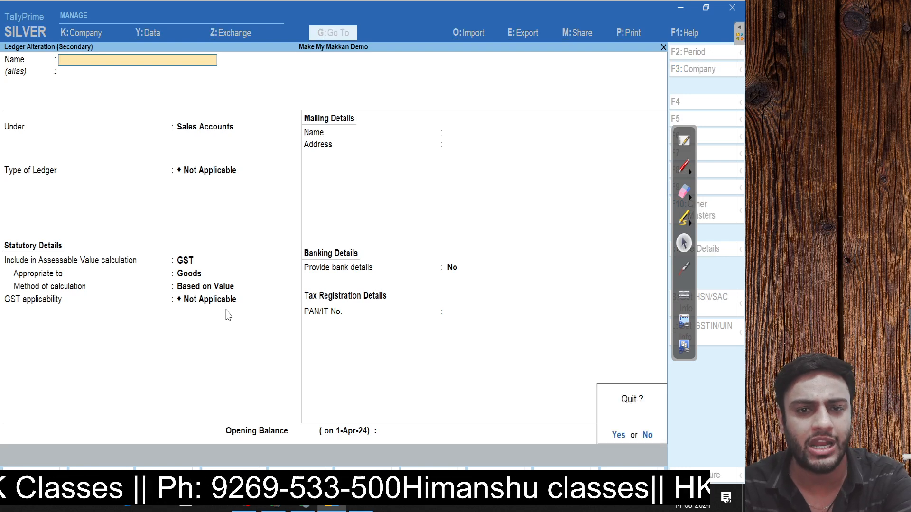
key(y)
key(Return)
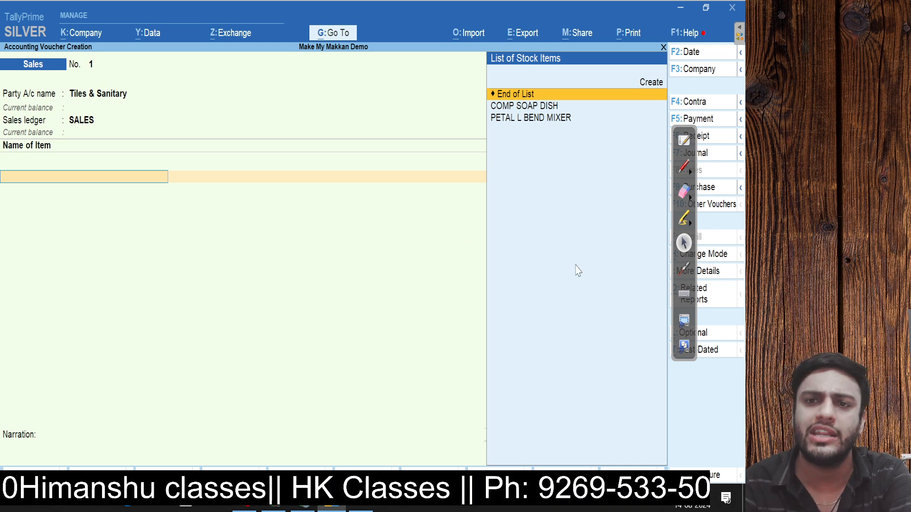
Step: Add the stock item COMP SOAP DISH with a quantity of 40 Pcs and a rate of 1,000
key(Down)
key(Return)
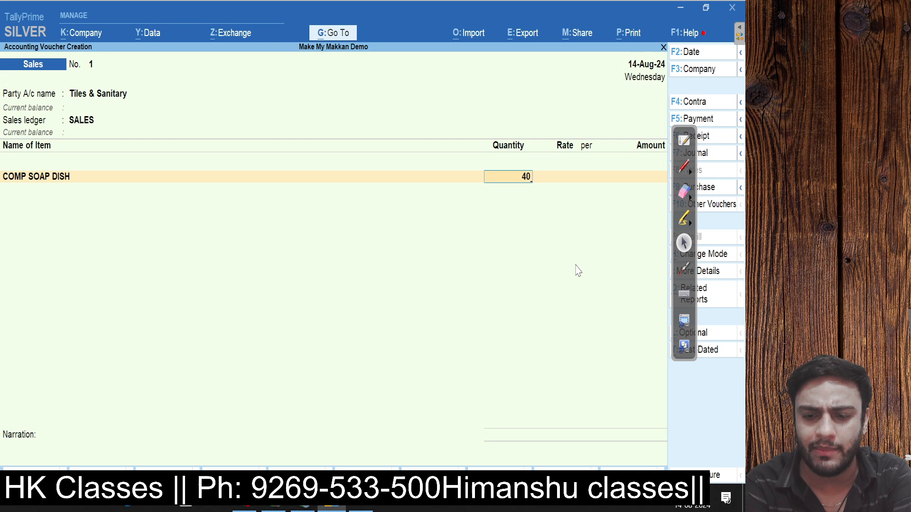
key(Return)
key(Return)
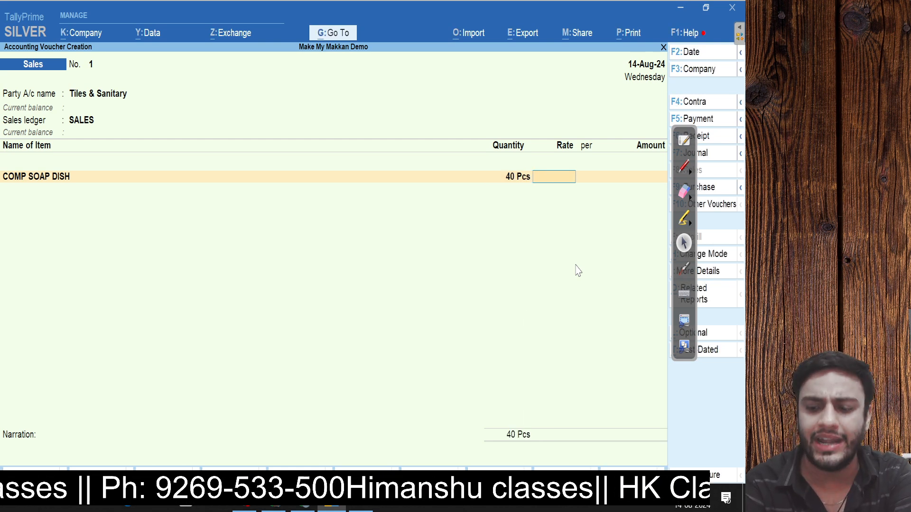
text(1,000)
key(Return)
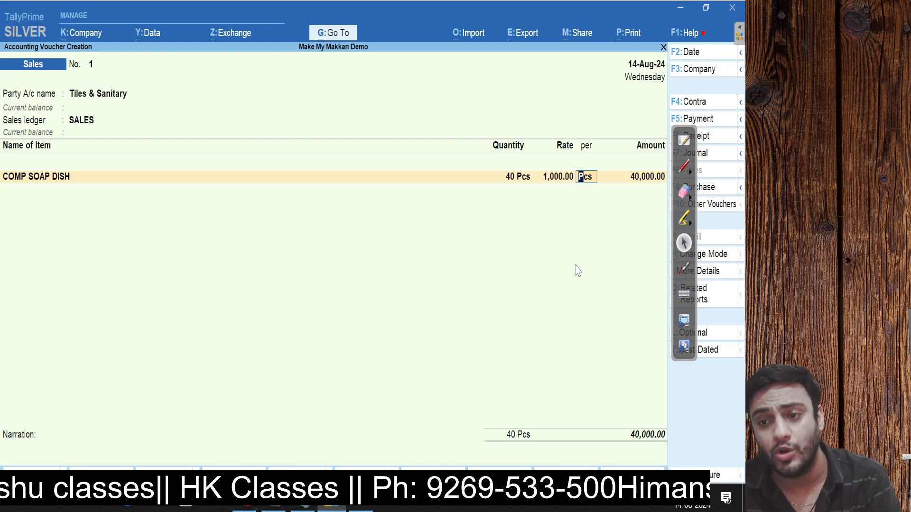
Step: Examine the voucher configuration, including its additional options, for a setting that enables a discount column
key(F12)
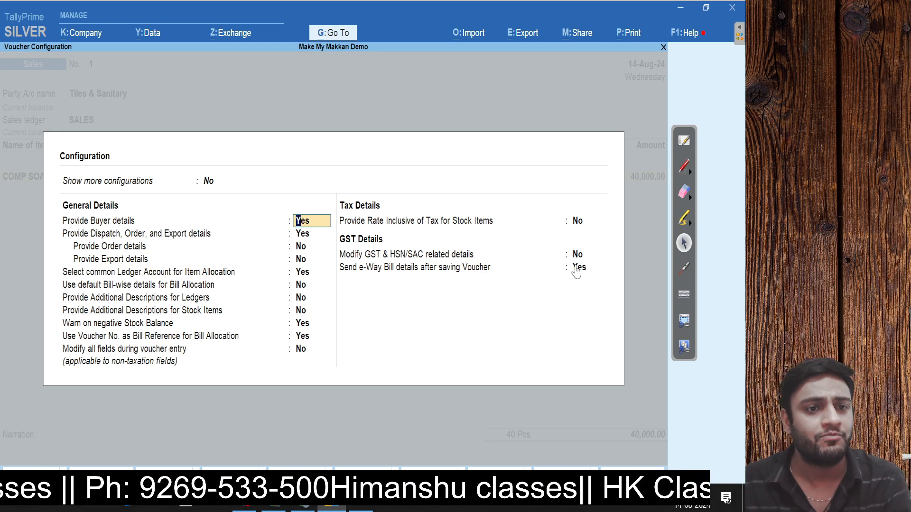
click(211, 184)
text(y)
key(Return)
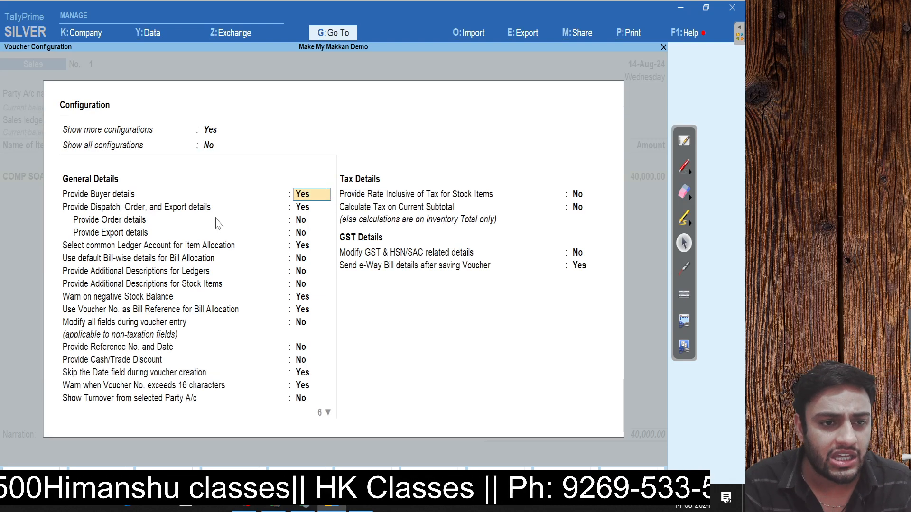
click(328, 414)
click(328, 413)
key(y)
key(n)
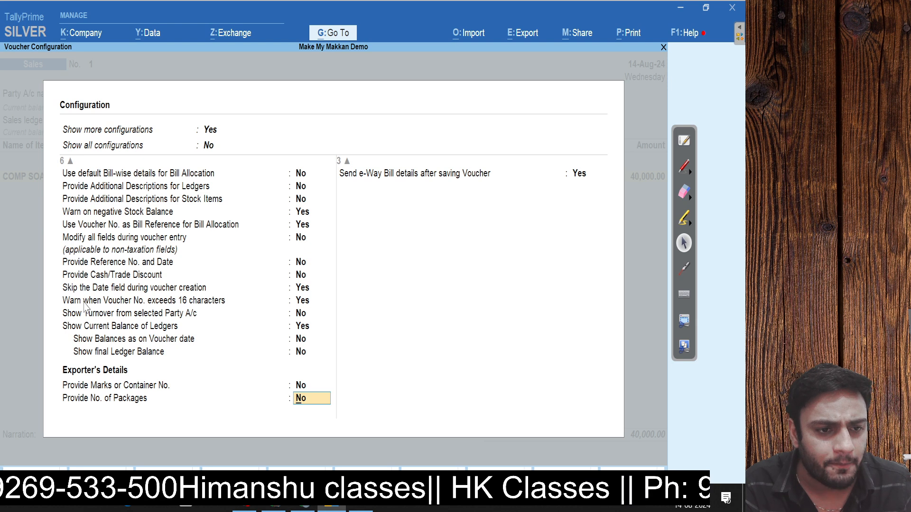
key(Up)
key(Up)
key(Up)
key(Up)
key(Up)
key(Up)
key(Up)
key(Up)
key(Up)
key(Up)
key(Up)
key(Up)
key(Up)
key(Up)
key(Up)
key(Up)
key(Up)
key(Up)
key(Up)
key(Up)
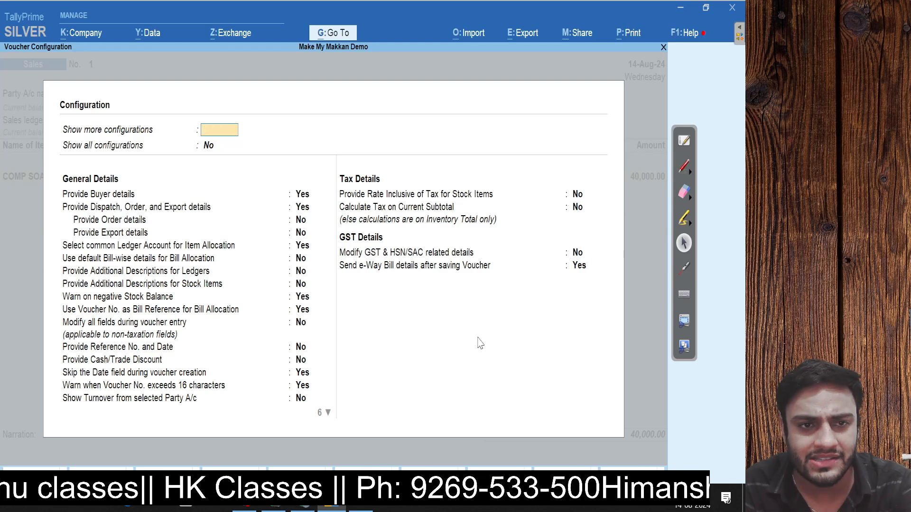
key(Escape)
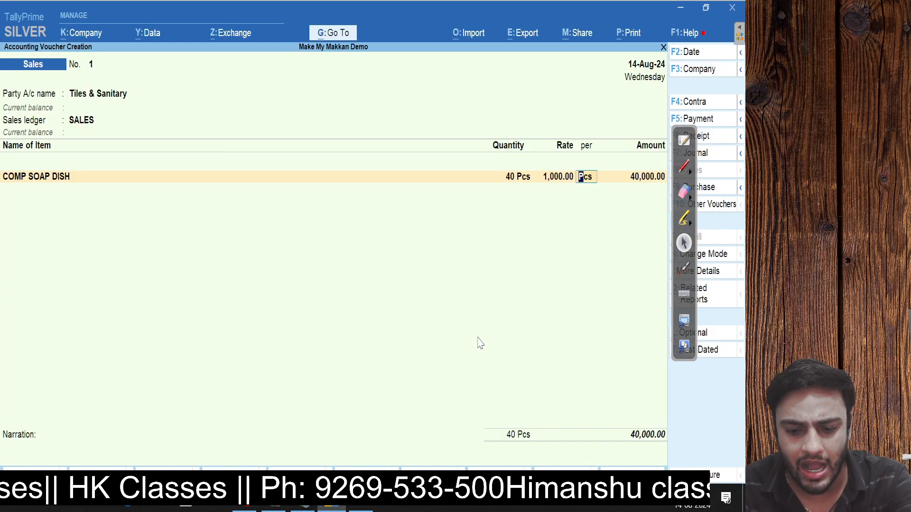
Step: Set Use Discount column in invoices to Yes in the company features and save them
key(F11)
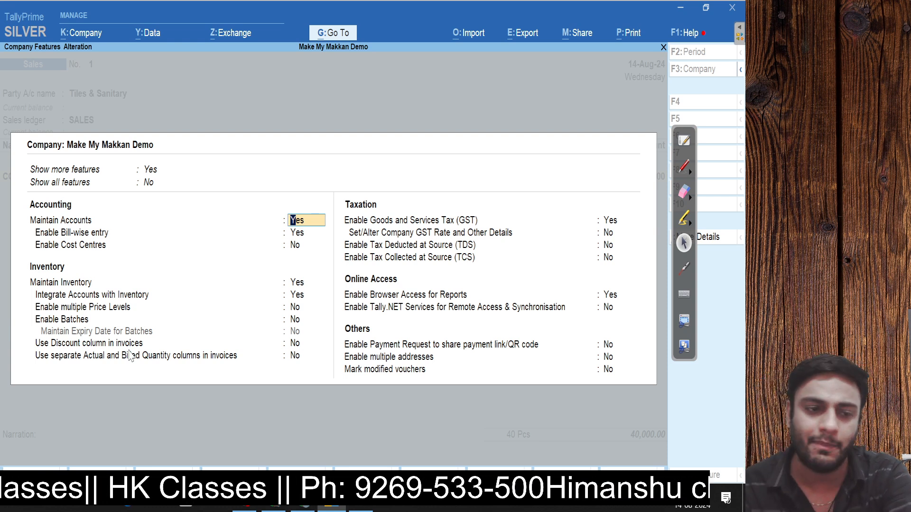
key(Return)
key(Return)
key(Return)
key(Return)
key(Return)
key(Return)
key(Return)
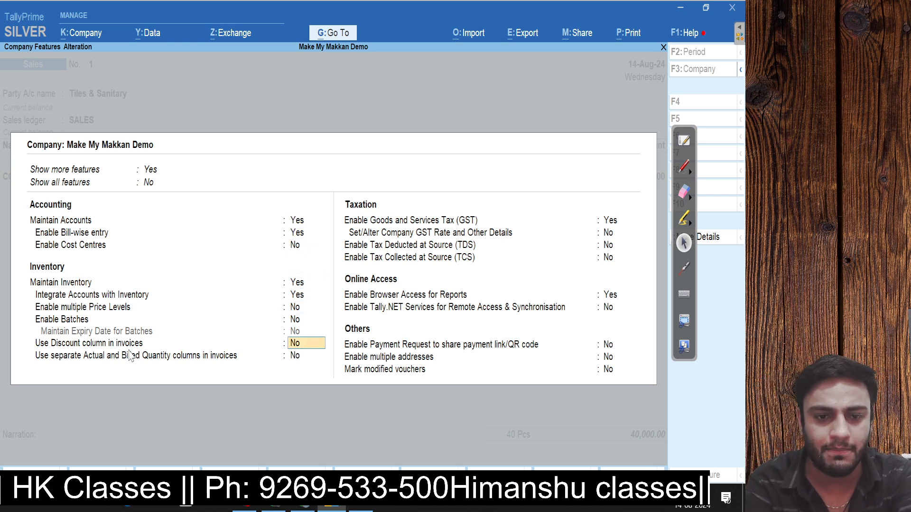
text(y)
key(Return)
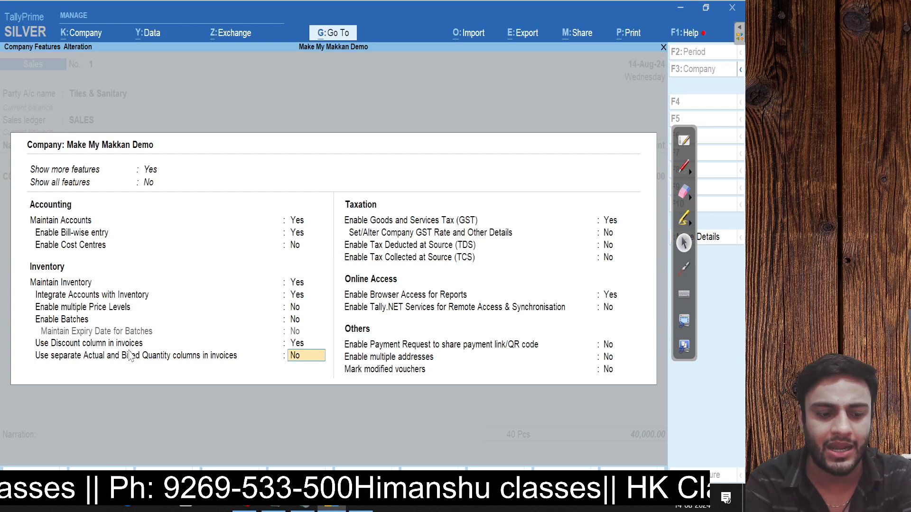
key(Return)
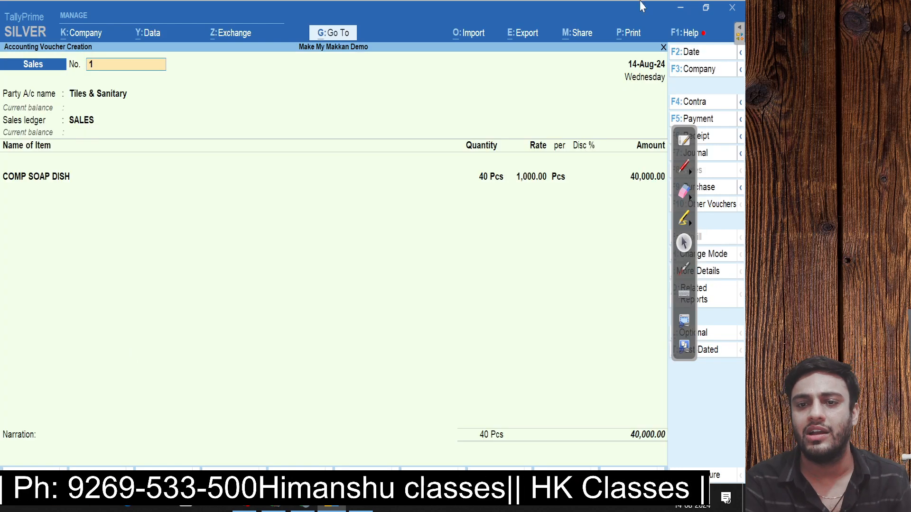
Step: Apply a 10 % discount to the COMP SOAP DISH line and accept its amount
click(531, 179)
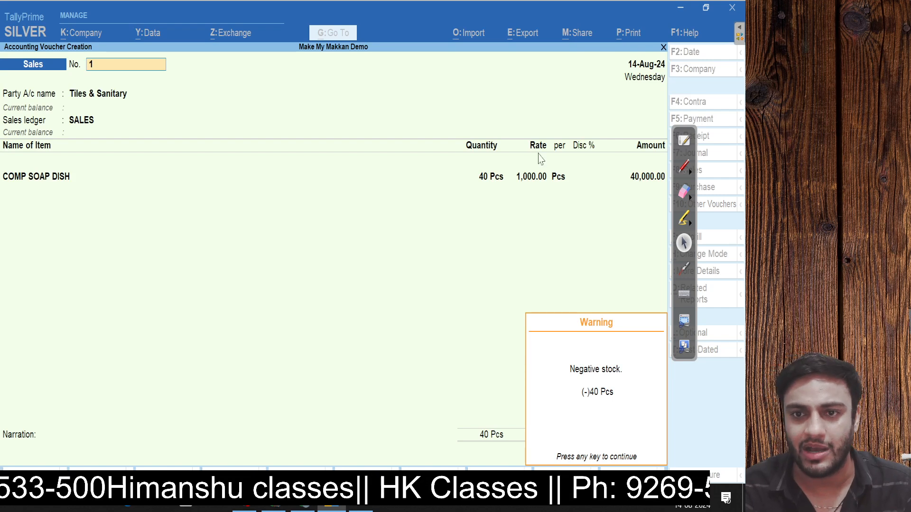
key(Return)
key(Return)
key(Return)
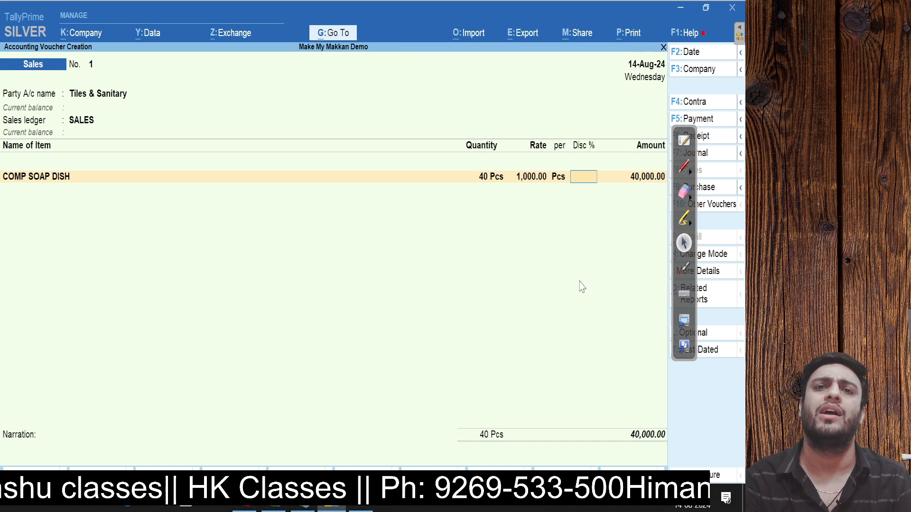
text(10)
key(Return)
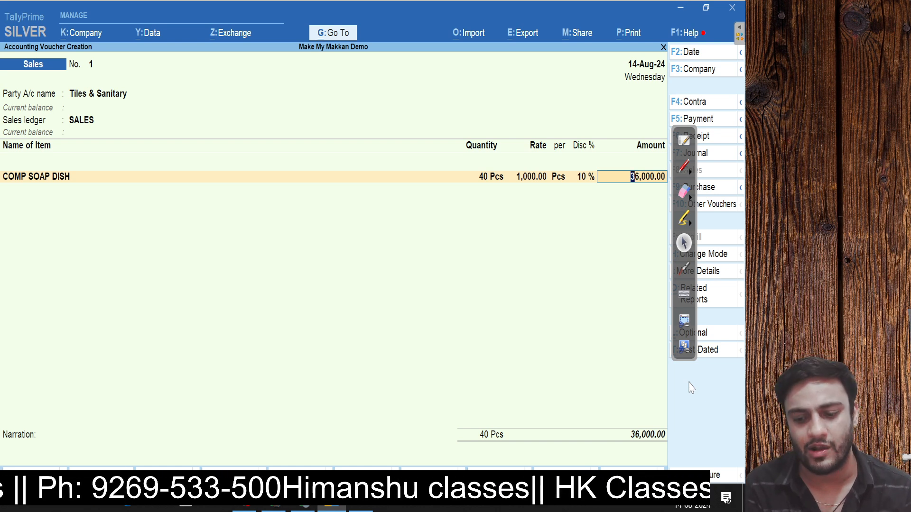
key(Return)
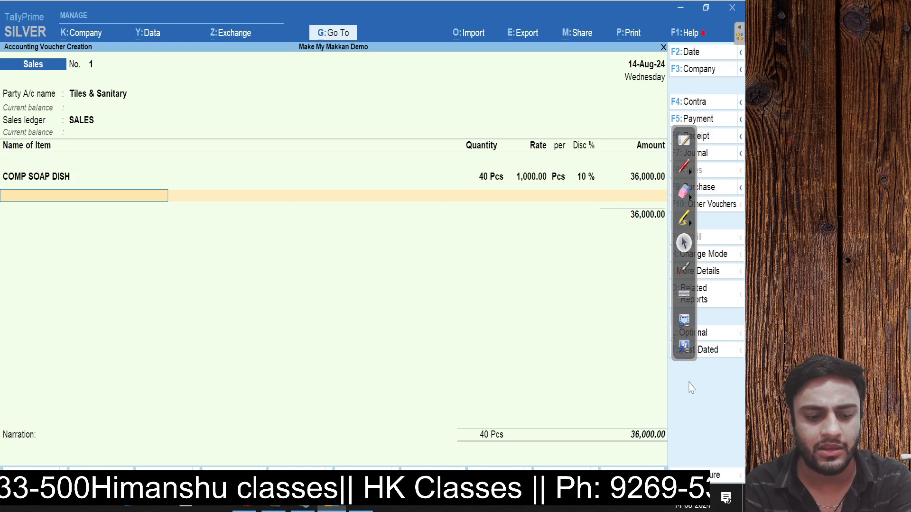
Step: Add the stock item PETAL L BEND MIXER to the second item line with a quantity of 10 Pcs
text(C)
key(BackSpace)
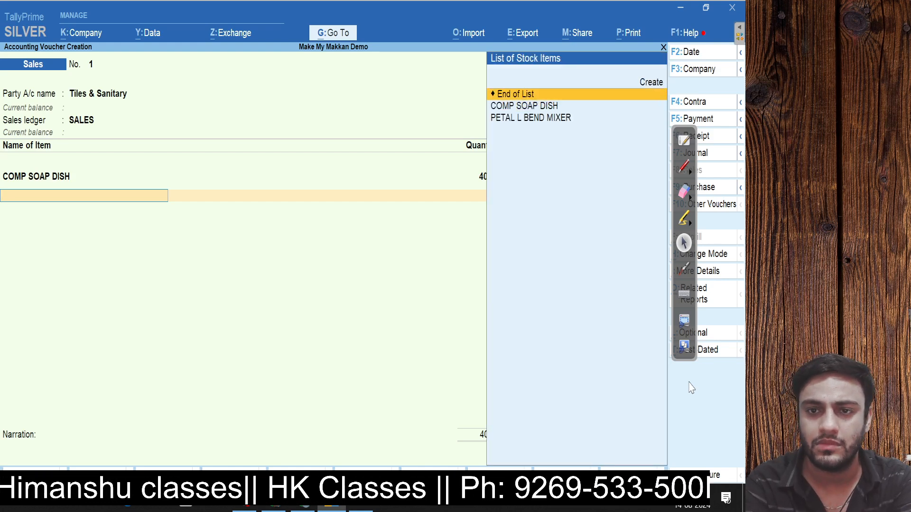
key(Down)
key(Down)
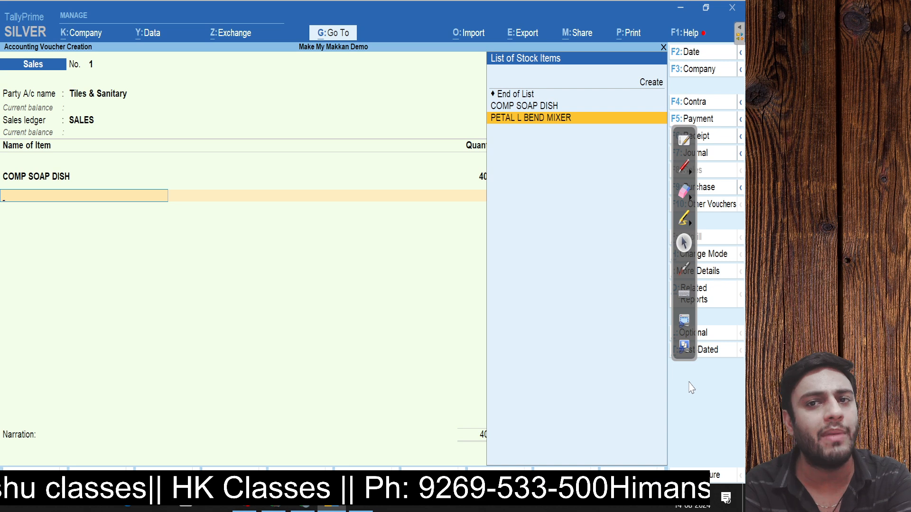
key(Return)
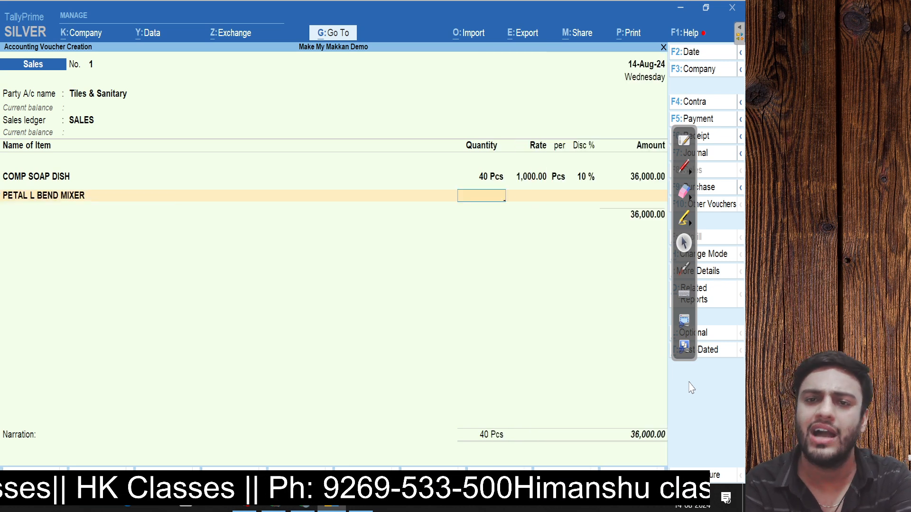
text(10)
key(Return)
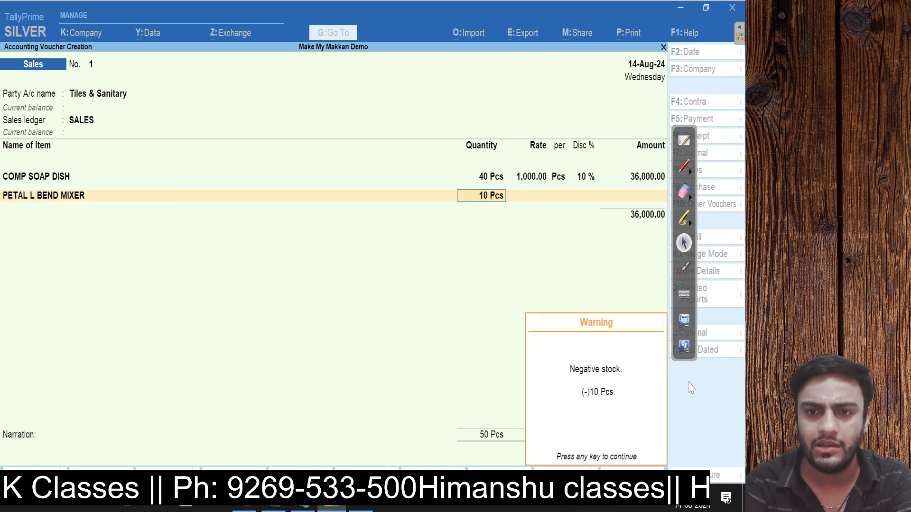
key(Return)
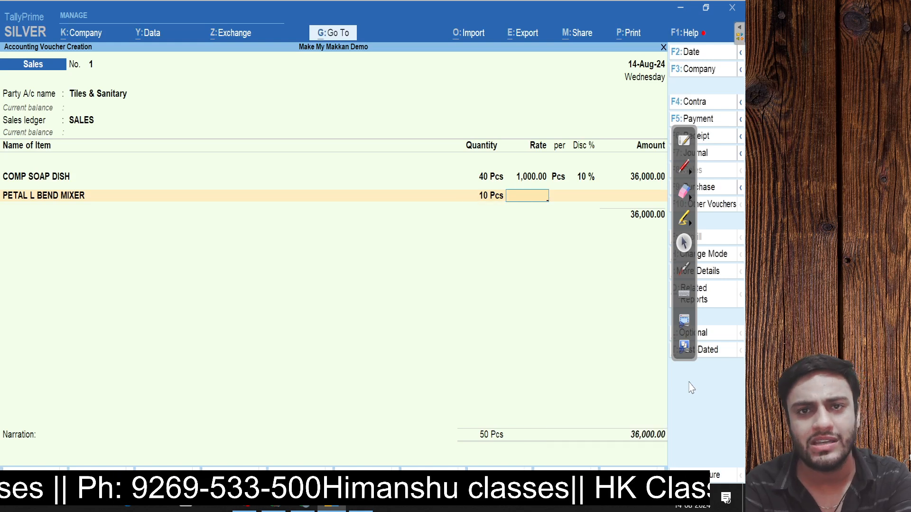
Step: Set the PETAL L BEND MIXER rate to 900 per Pcs with a 15 % discount and accept its amount
text(900)
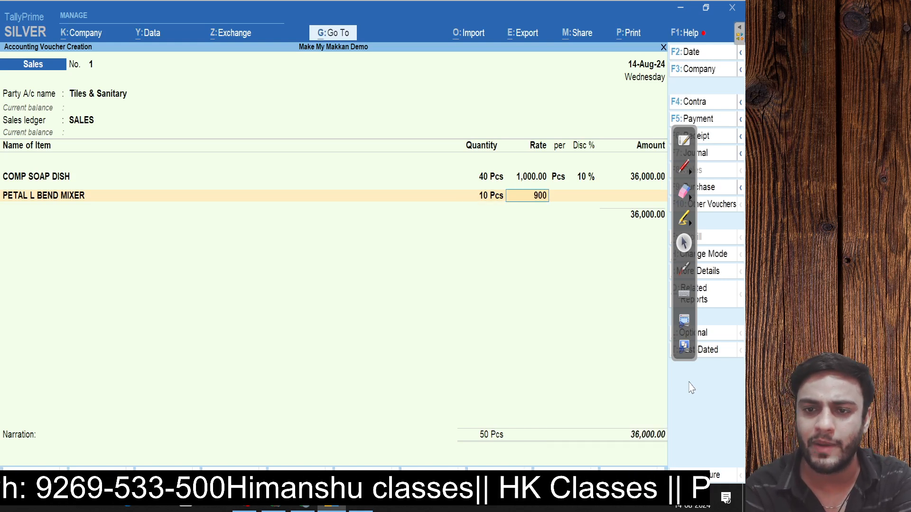
key(Return)
key(Return)
text(15)
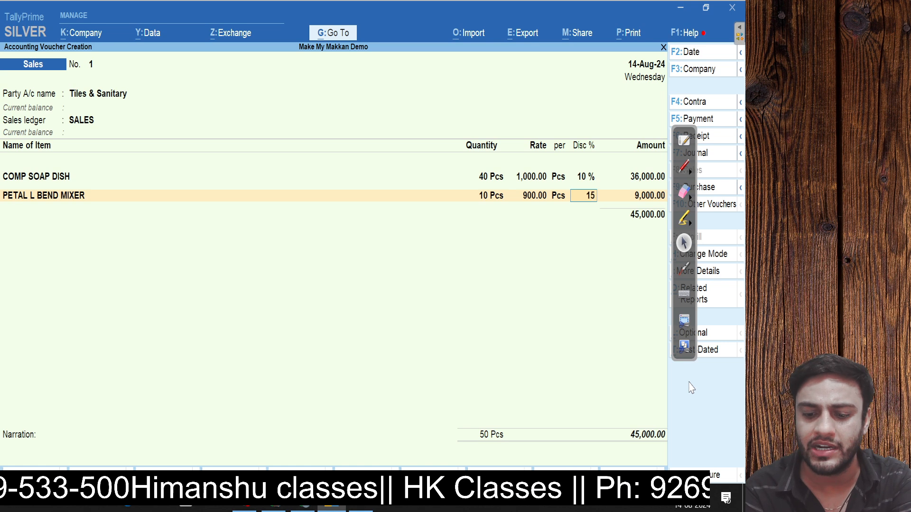
key(Return)
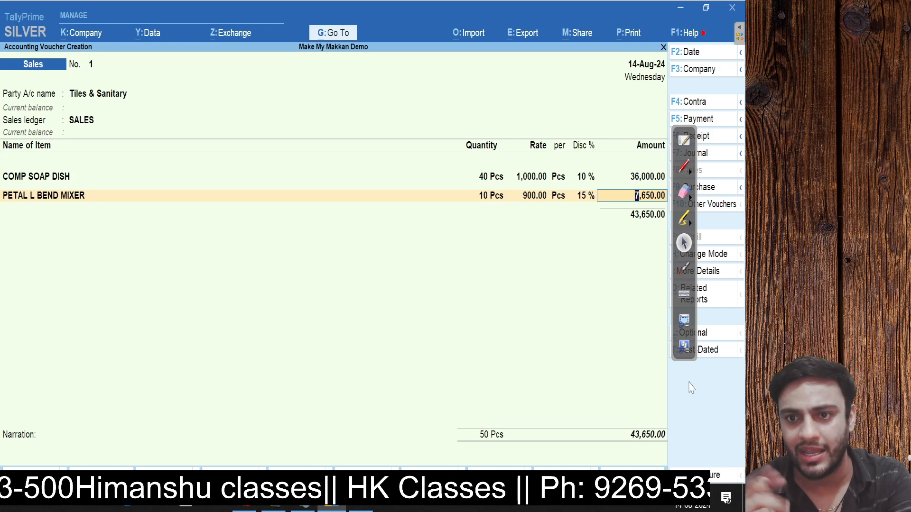
key(Return)
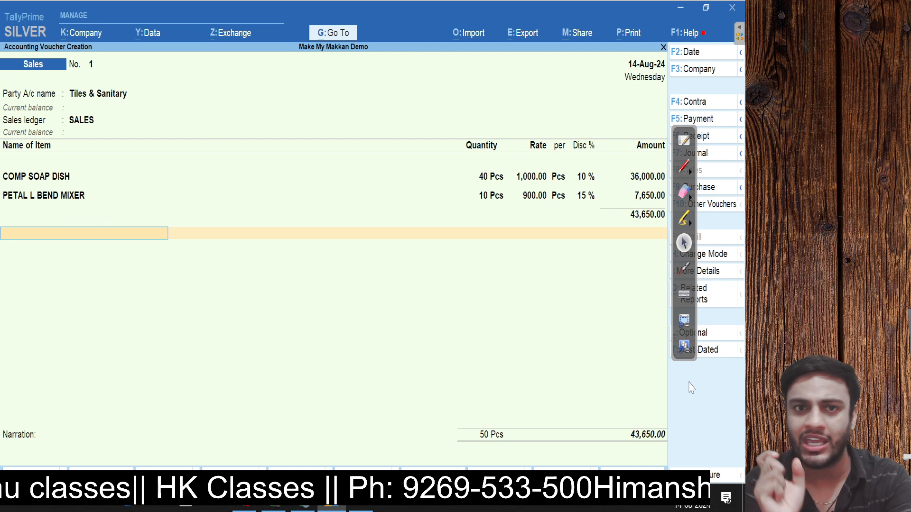
Step: Add the Output CGST ledger below the items with an amount of 3928
text(OU)
key(Down)
key(Return)
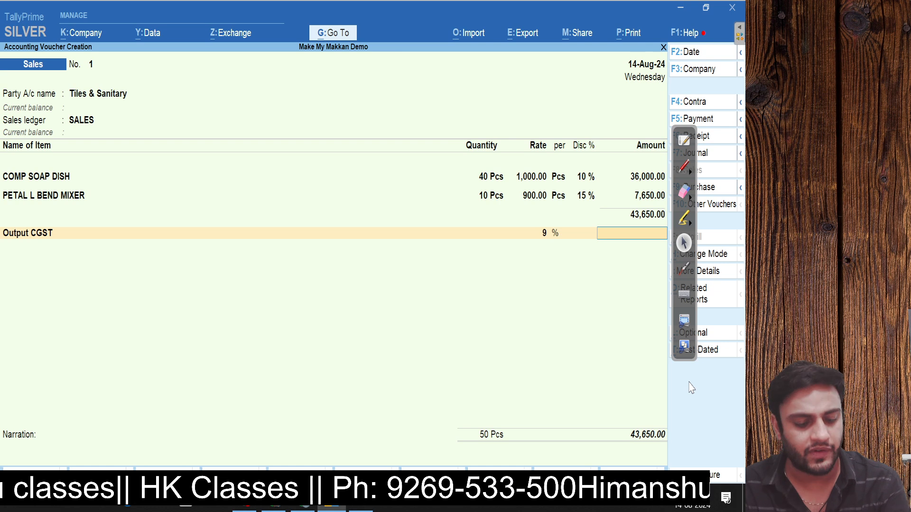
text(3928)
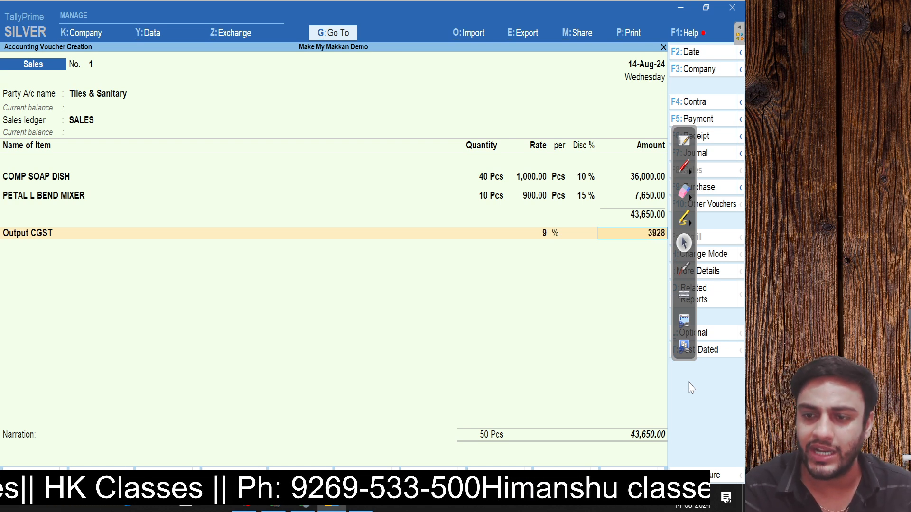
key(Return)
Step: Add the Output SGST ledger below Output CGST with an amount of 3928
text(OU)
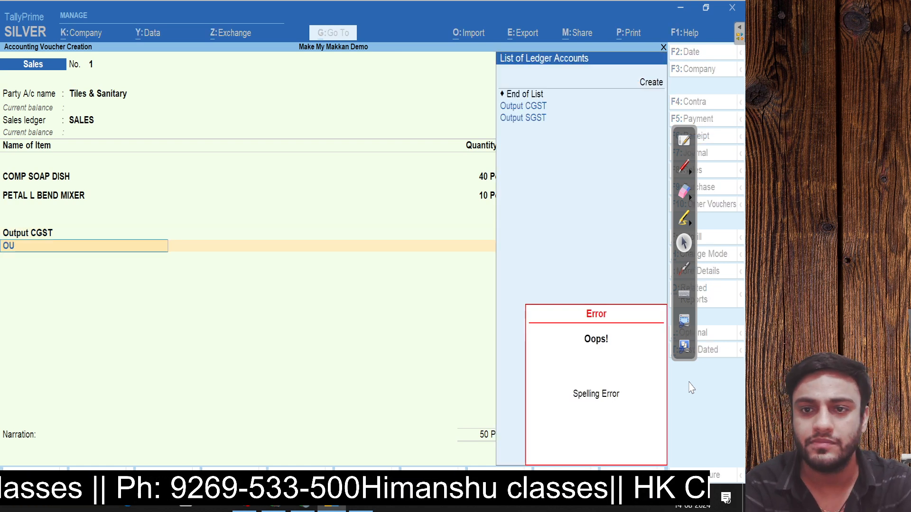
key(Down)
key(Return)
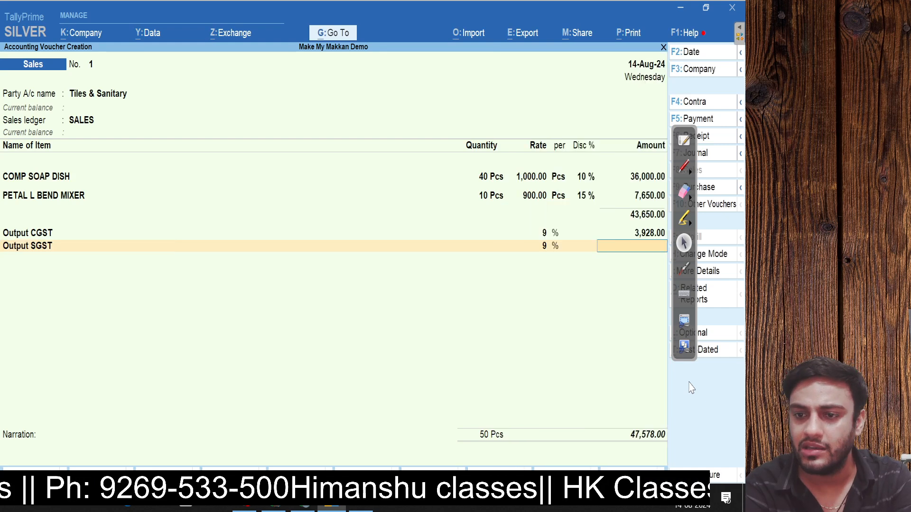
text(3928)
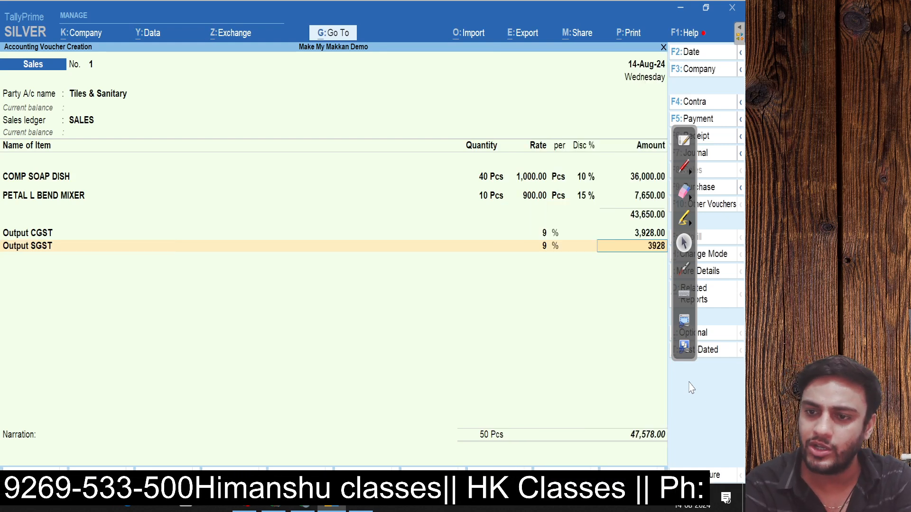
key(Return)
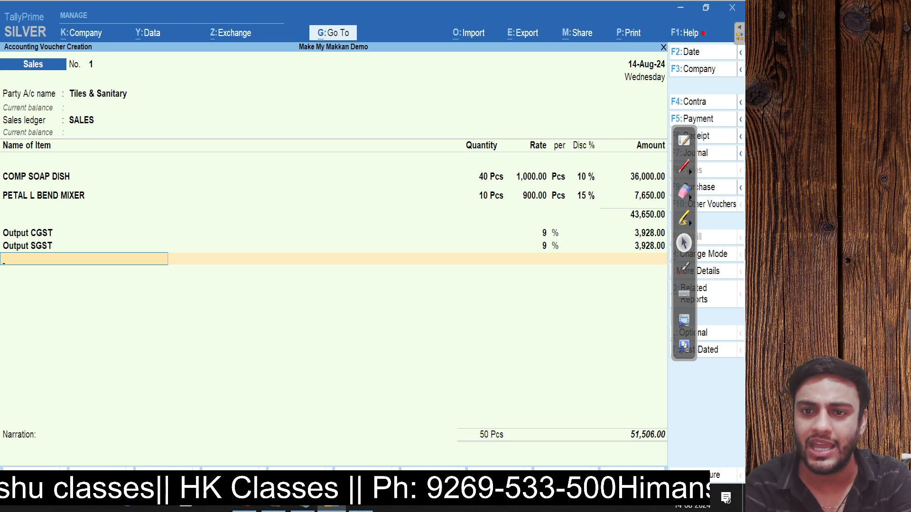
Step: Set the bill-wise reference for Tiles & Sanitary to On Account and save the sales voucher without a narration
key(Return)
key(Return)
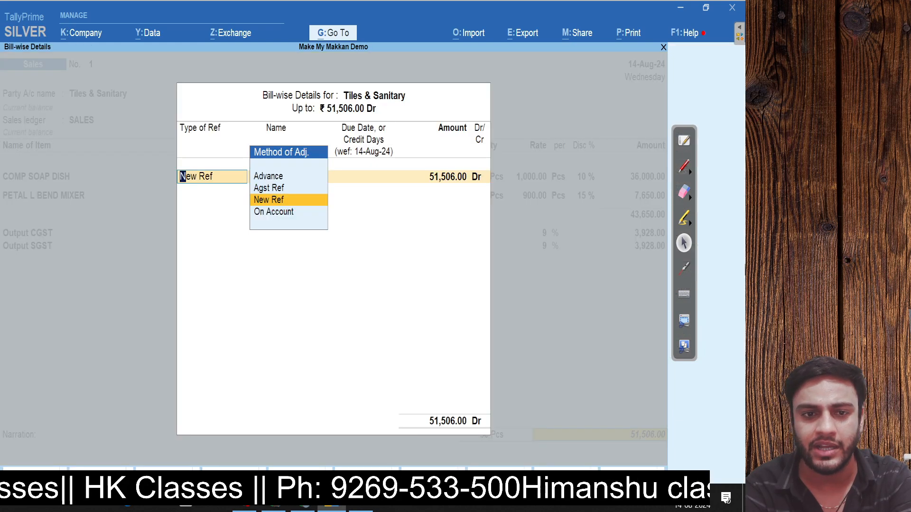
key(Down)
key(Return)
key(Return)
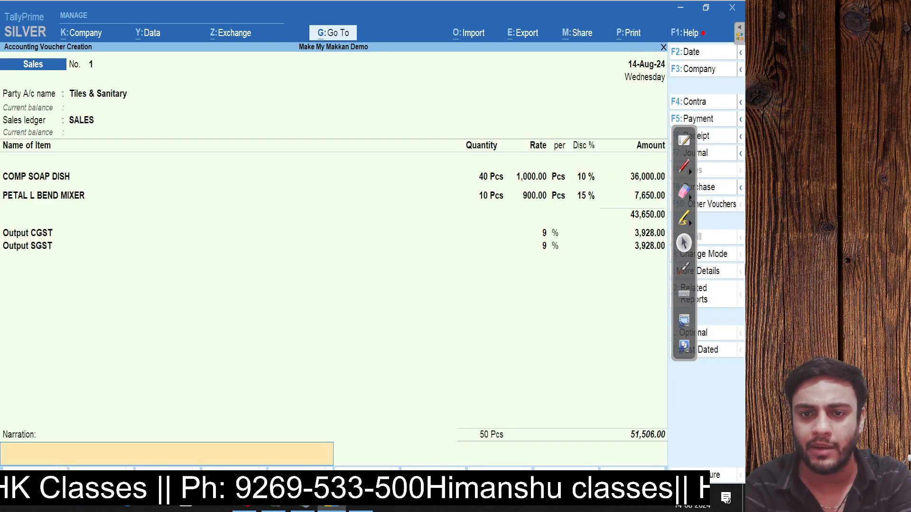
key(Return)
key(Return)
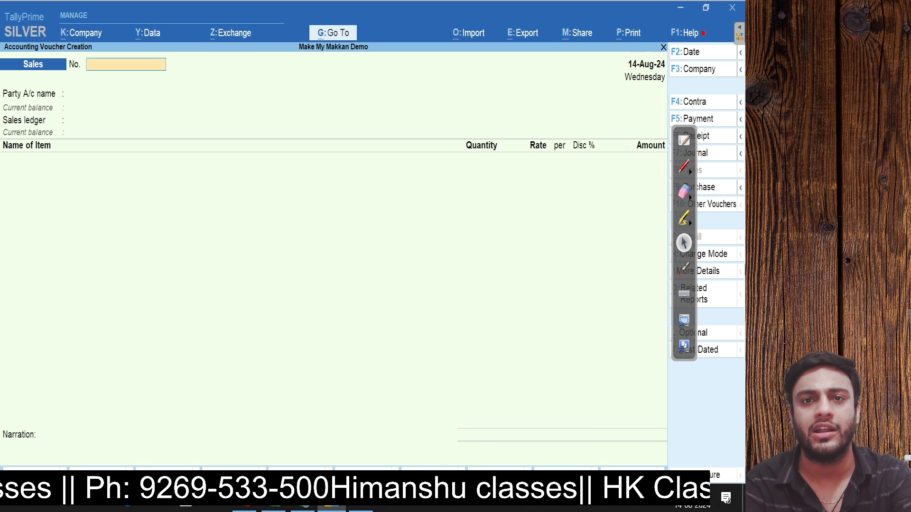
Step: Leave voucher creation and open the saved Tiles & Sanitary sales voucher from the Day Book
key(Escape)
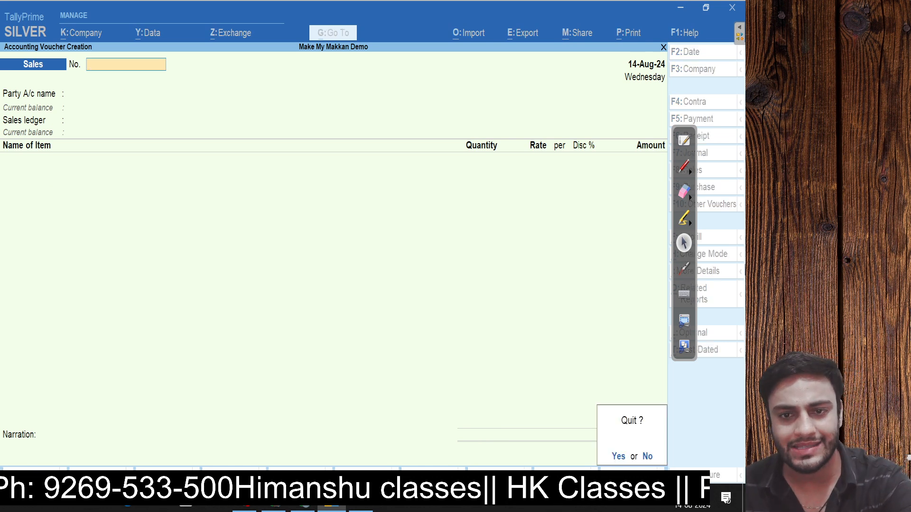
key(Return)
key(Down)
key(Down)
key(Down)
key(Down)
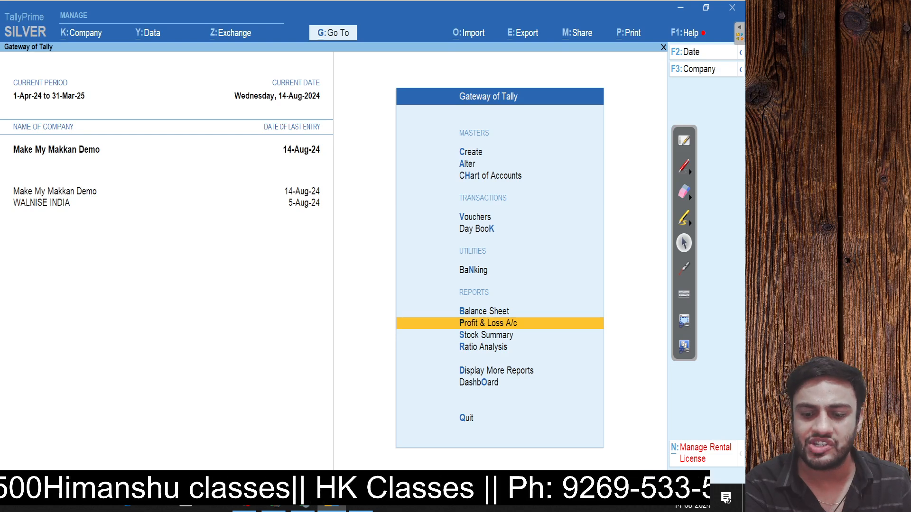
key(Up)
key(Up)
key(Up)
key(Up)
key(Down)
key(Return)
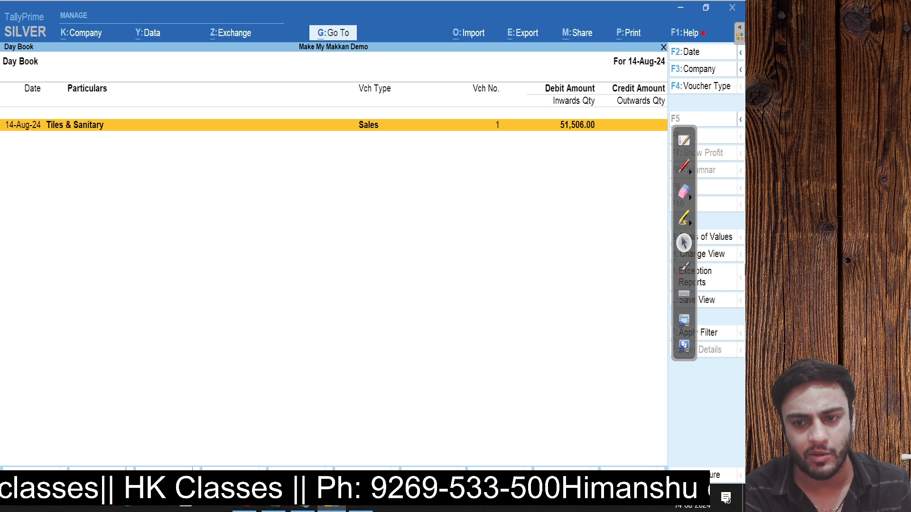
key(Return)
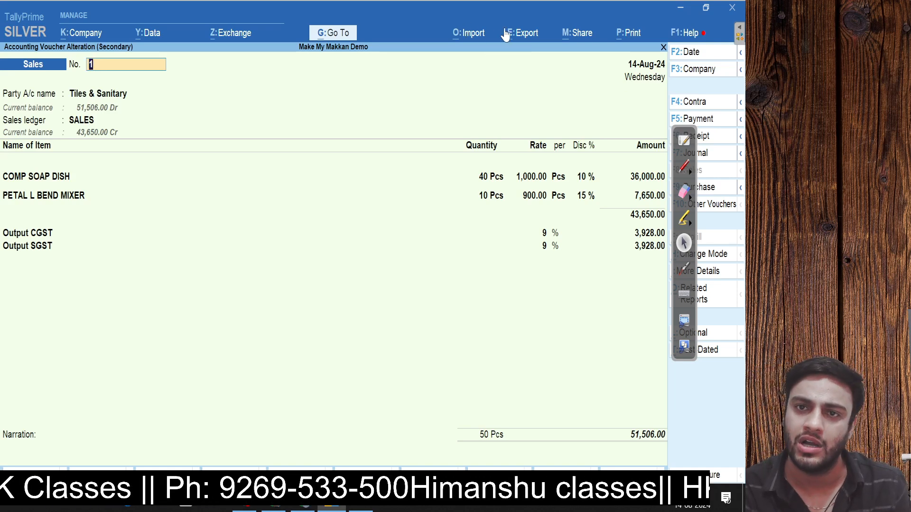
Step: Open the export settings for the current voucher and move the floating annotation toolbar clear of the export options
click(533, 37)
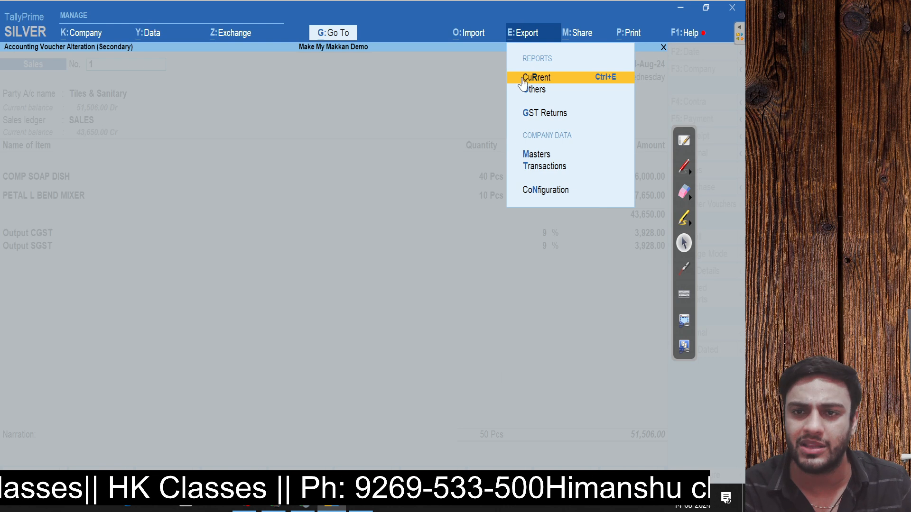
key(Return)
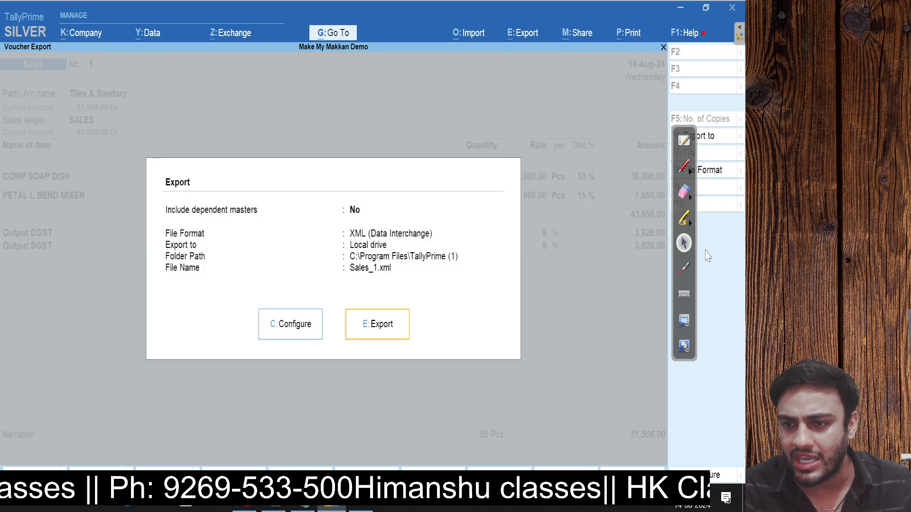
click(692, 278)
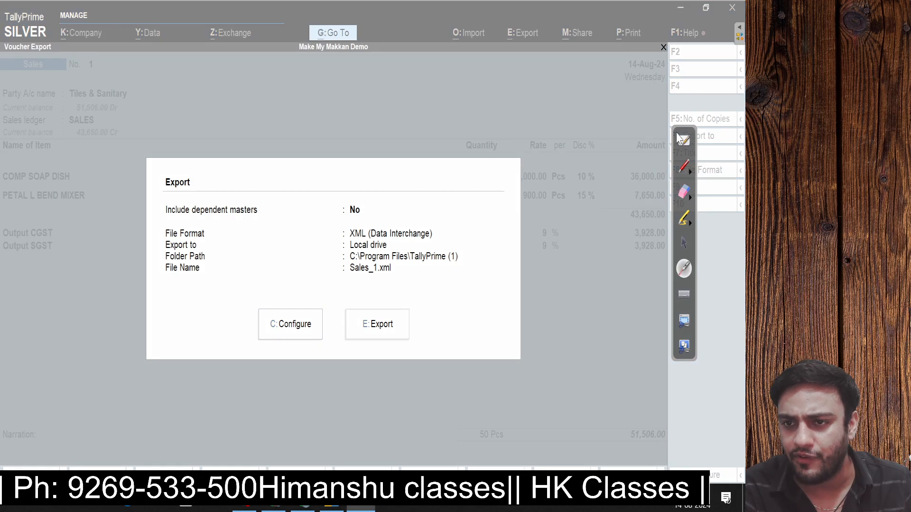
click(683, 140)
click(689, 19)
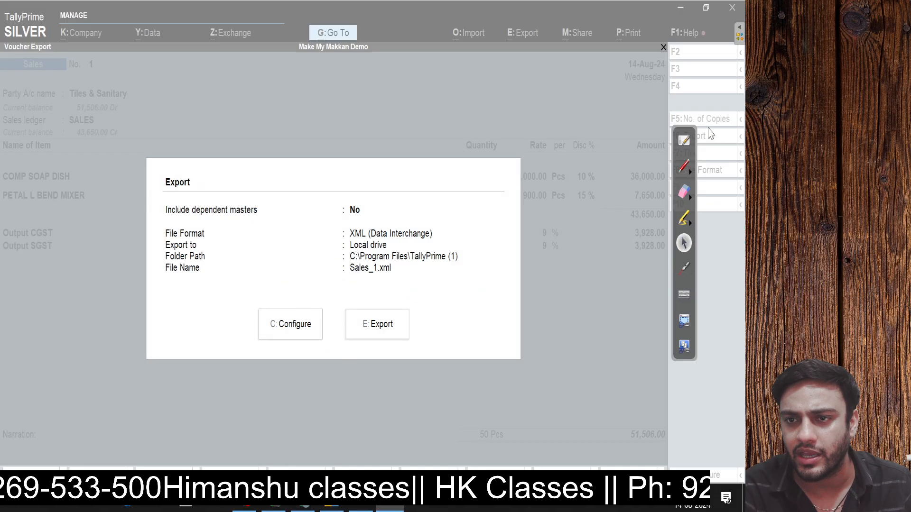
drag(691, 126, 29, 93)
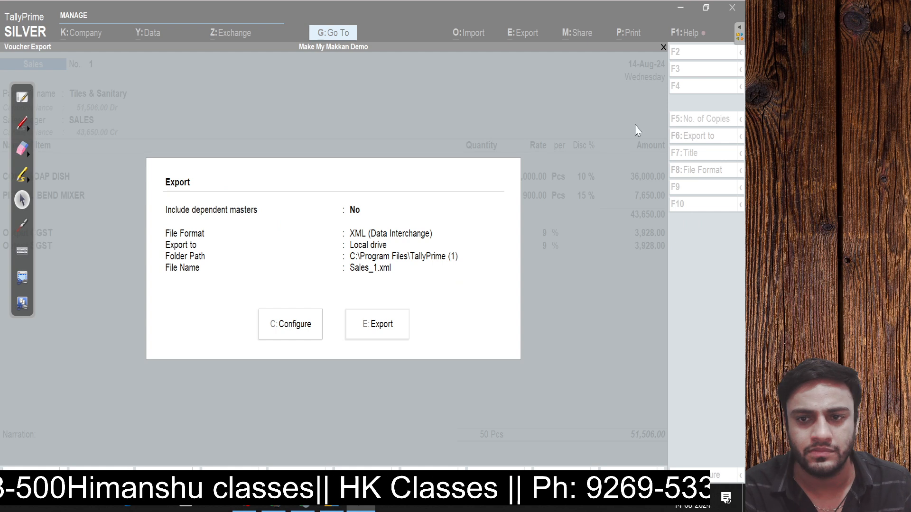
click(630, 190)
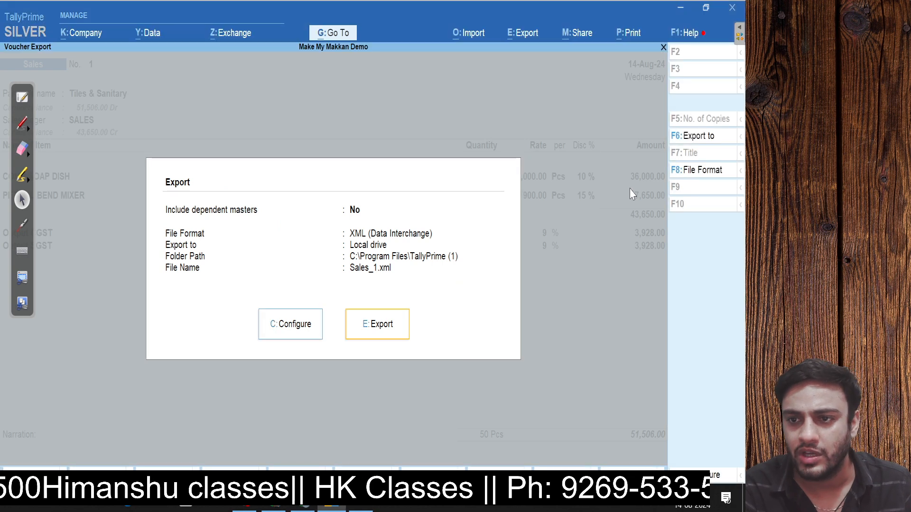
Step: Change the export file format to PDF (Read-only document) and export the sales voucher to the local drive
click(705, 172)
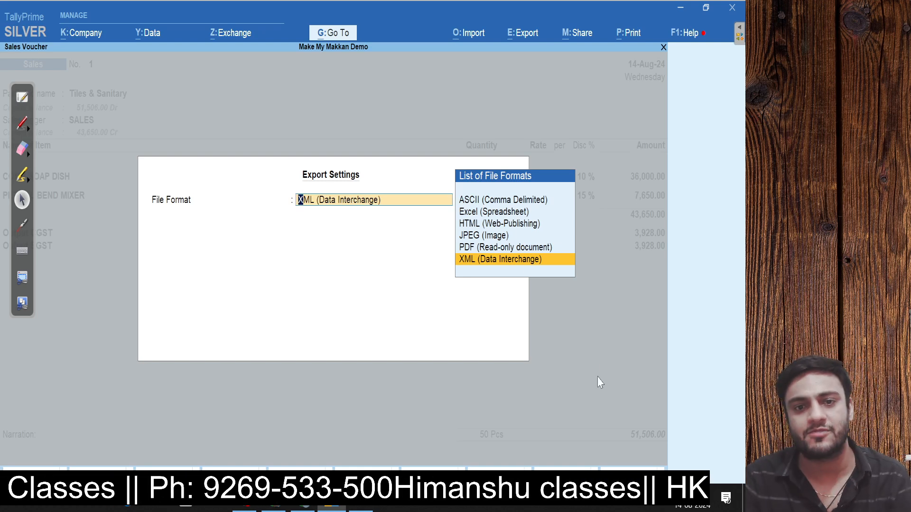
key(Up)
key(Up)
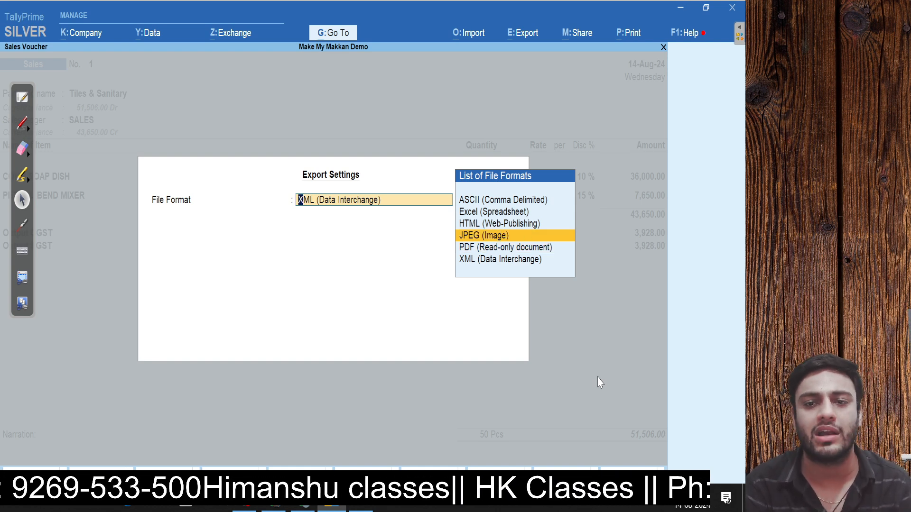
key(Up)
key(Up)
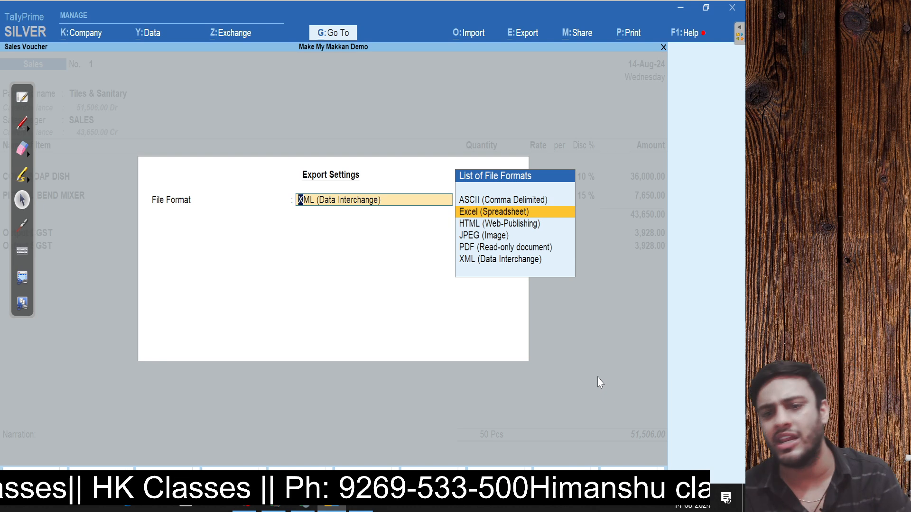
key(Down)
key(Down)
key(Down)
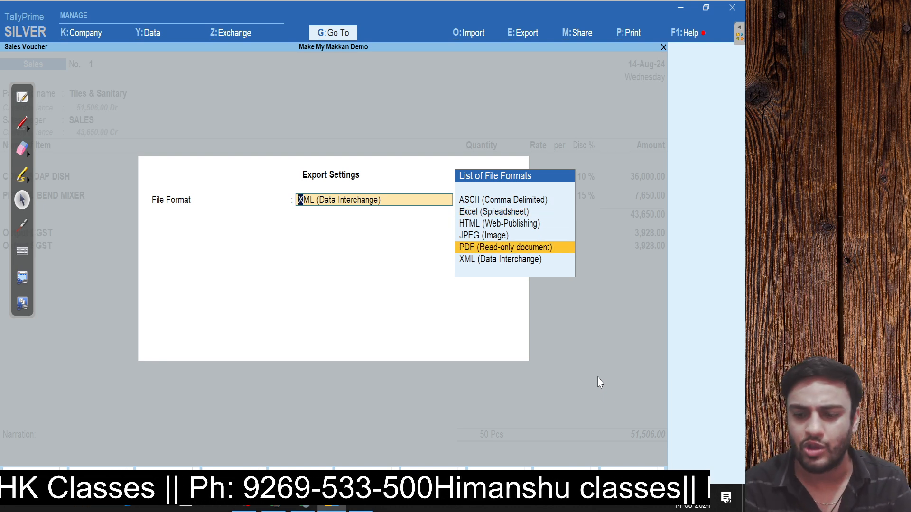
key(Return)
key(Return)
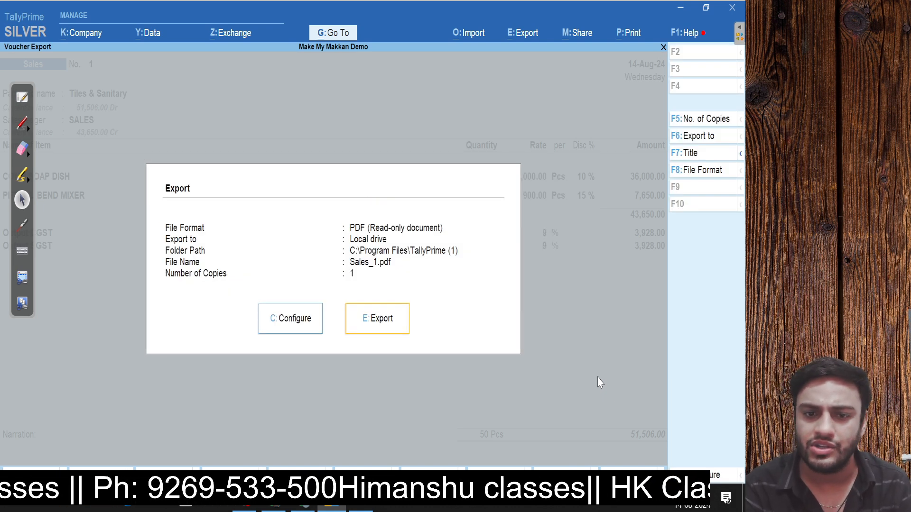
key(Return)
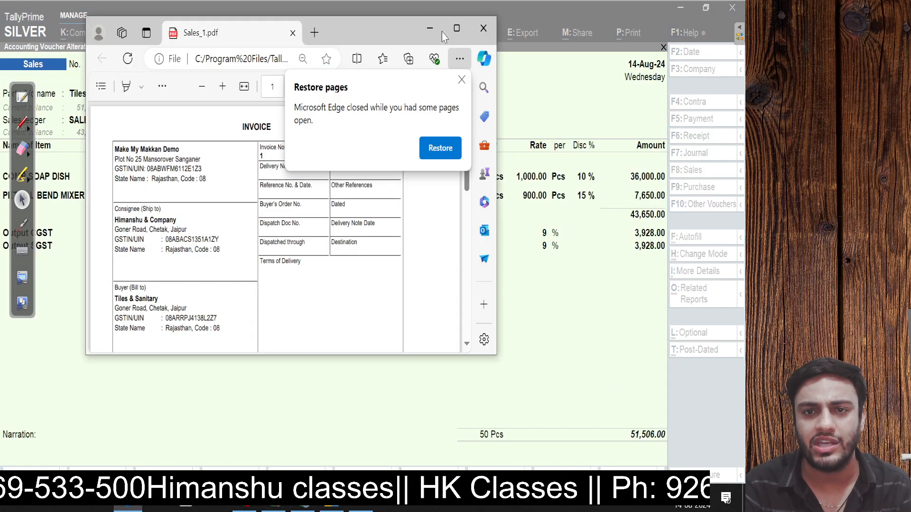
Step: Look through the exported Sales_1.pdf invoice in Microsoft Edge, including its Ship to and Bill to details, and return to TallyPrime
click(462, 79)
scroll(397, 283, down, 5)
scroll(396, 284, up, 5)
scroll(395, 278, down, 2)
scroll(394, 278, up, 2)
click(678, 13)
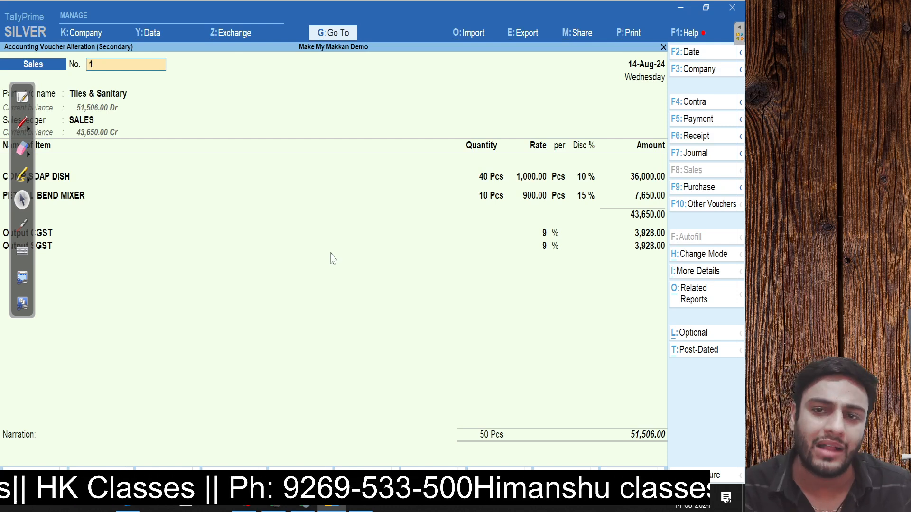
Step: Open the export settings for the current voucher to check the PDF's folder path, and minimize TallyPrime to reach the desktop
click(534, 34)
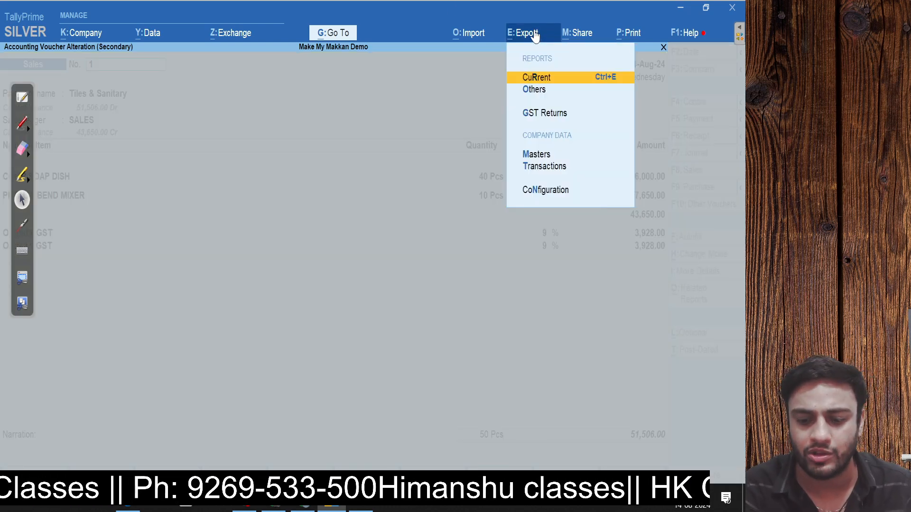
key(Return)
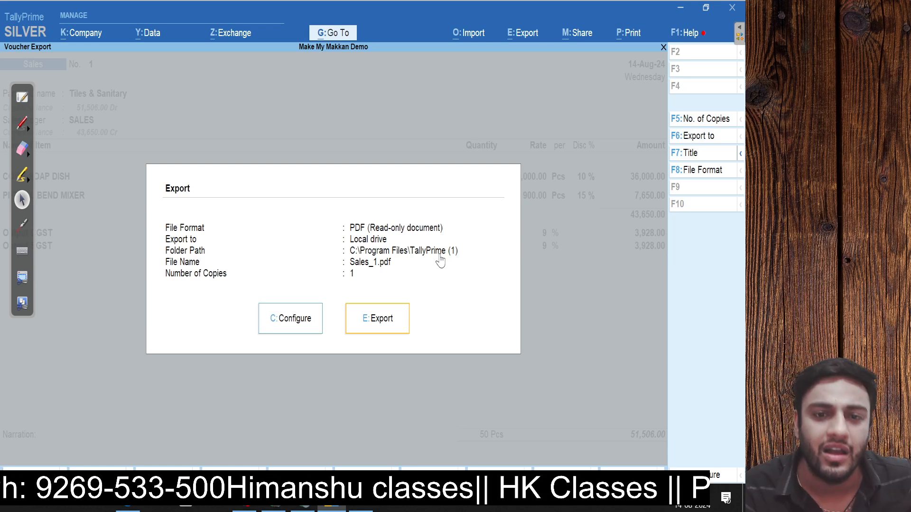
click(681, 11)
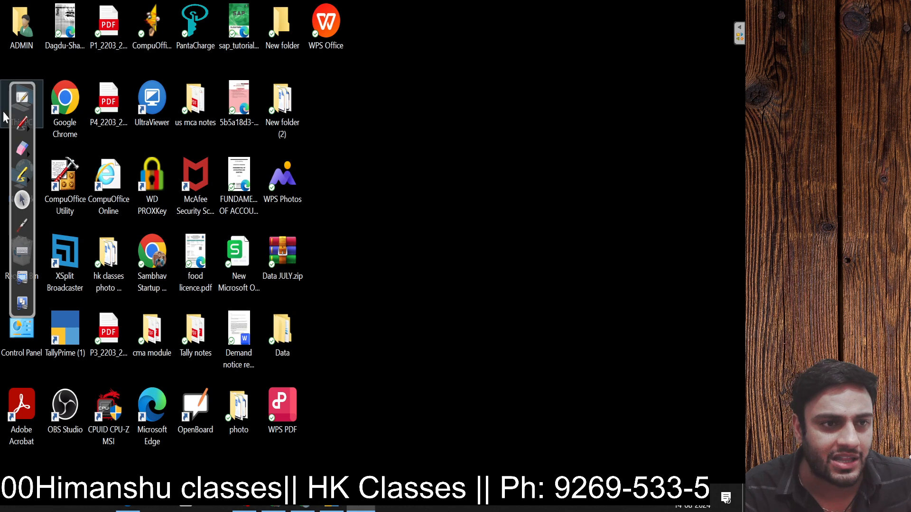
click(21, 98)
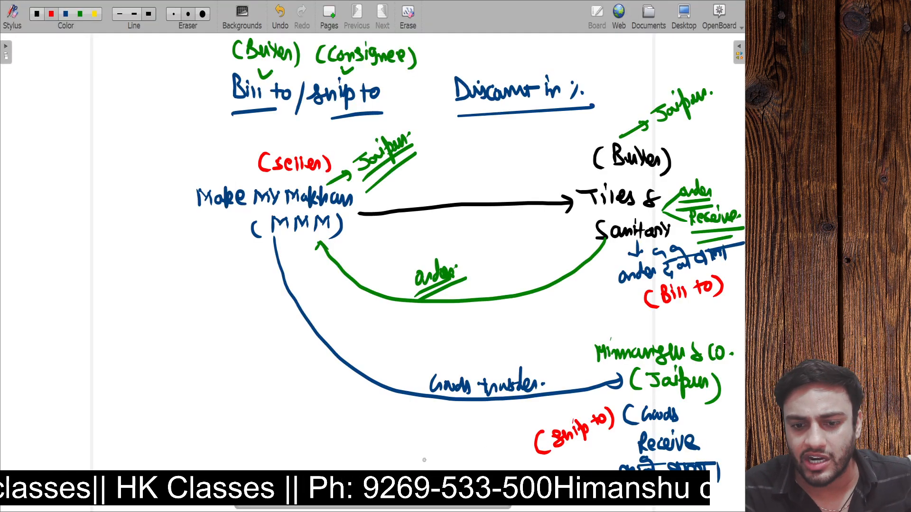
drag(484, 398, 424, 410)
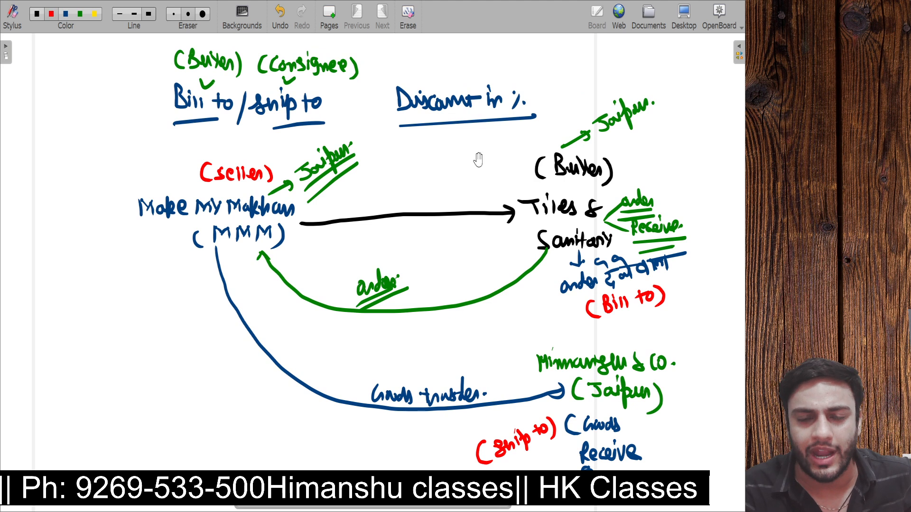
click(687, 14)
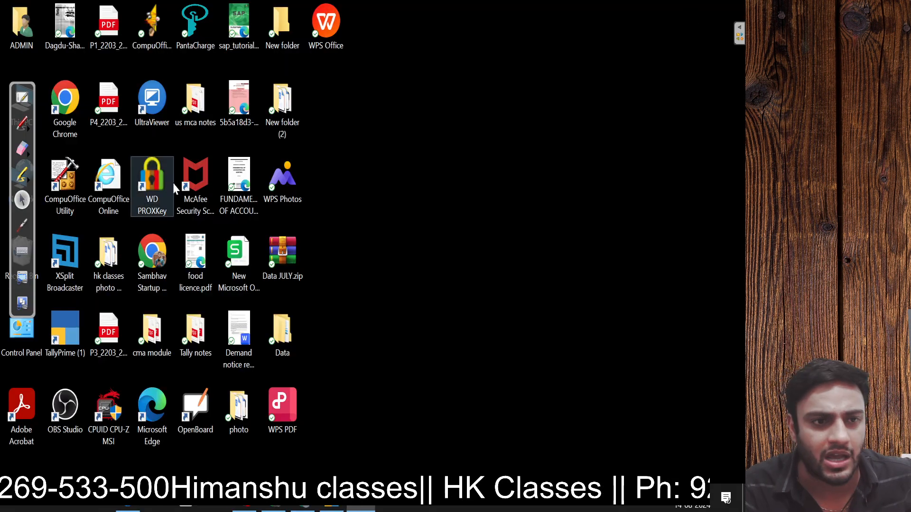
Step: Browse in File Explorer to C:\Program Files\TallyPrime (1) and open the exported Sales_1.pdf
double_click(40, 101)
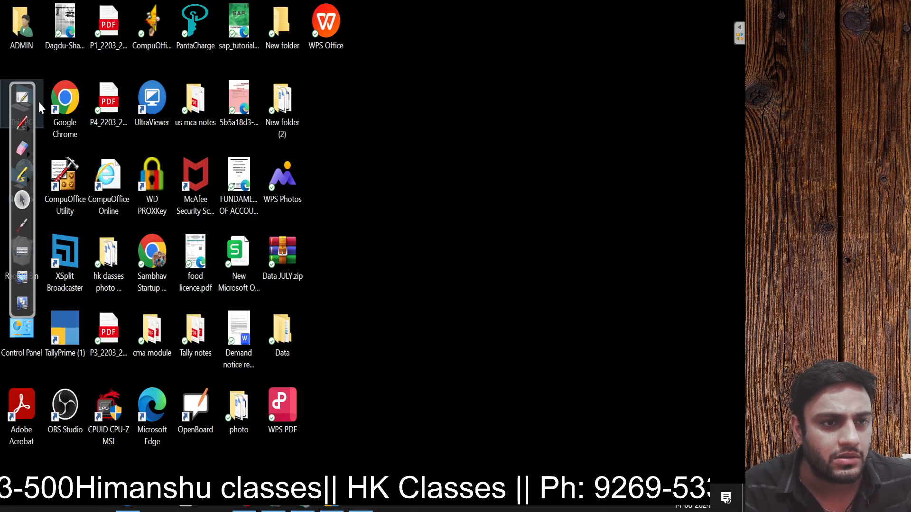
double_click(143, 245)
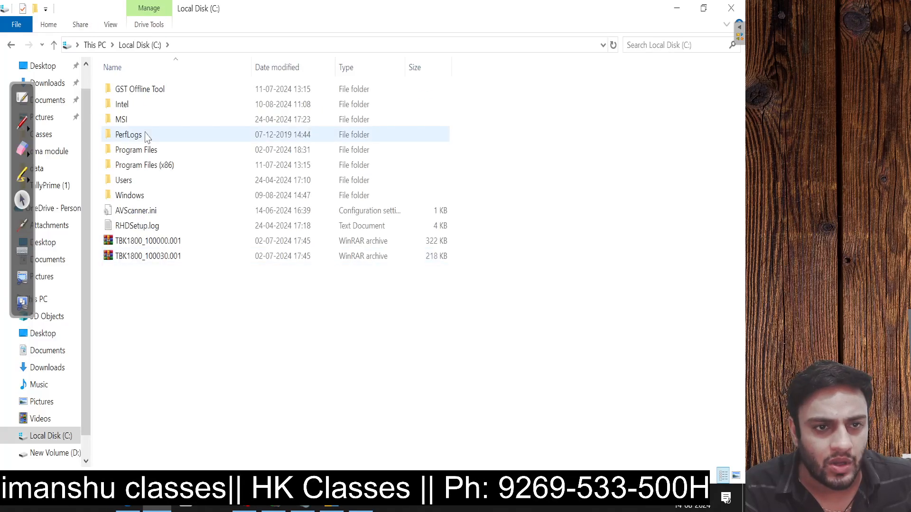
double_click(149, 153)
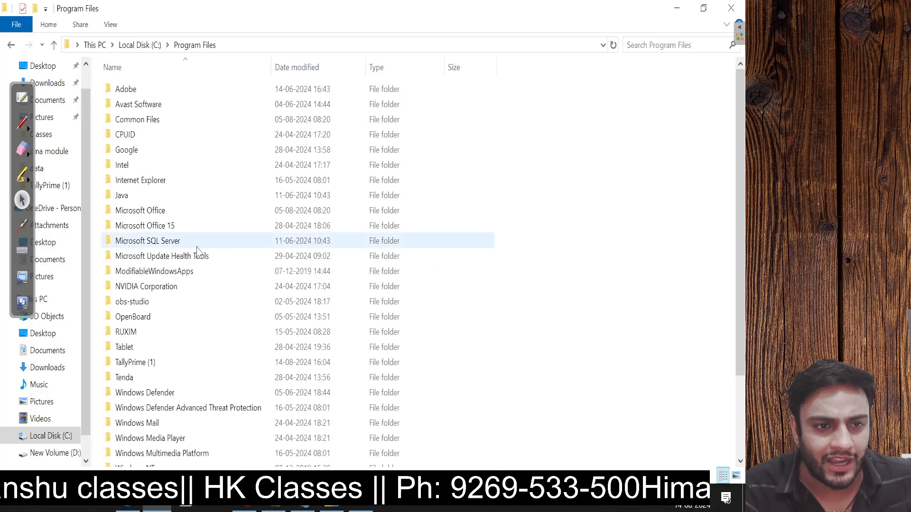
double_click(157, 368)
scroll(210, 265, down, 1)
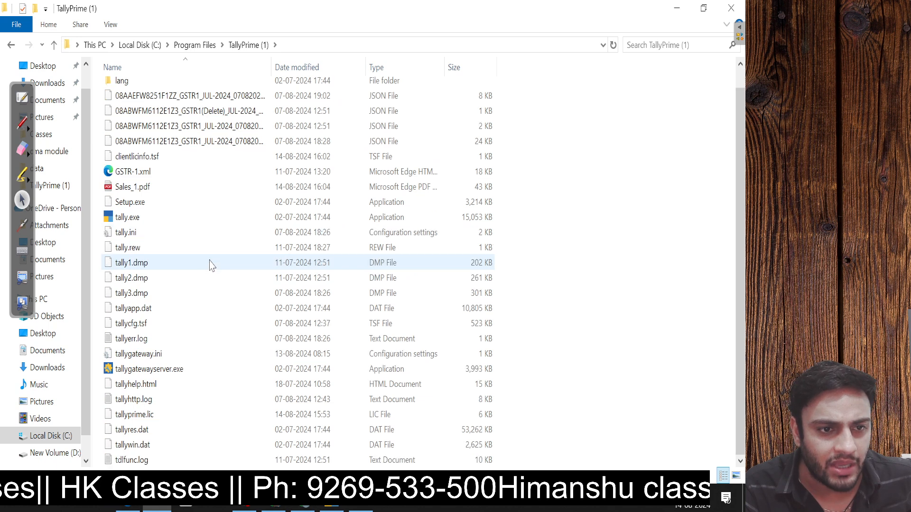
scroll(210, 264, up, 1)
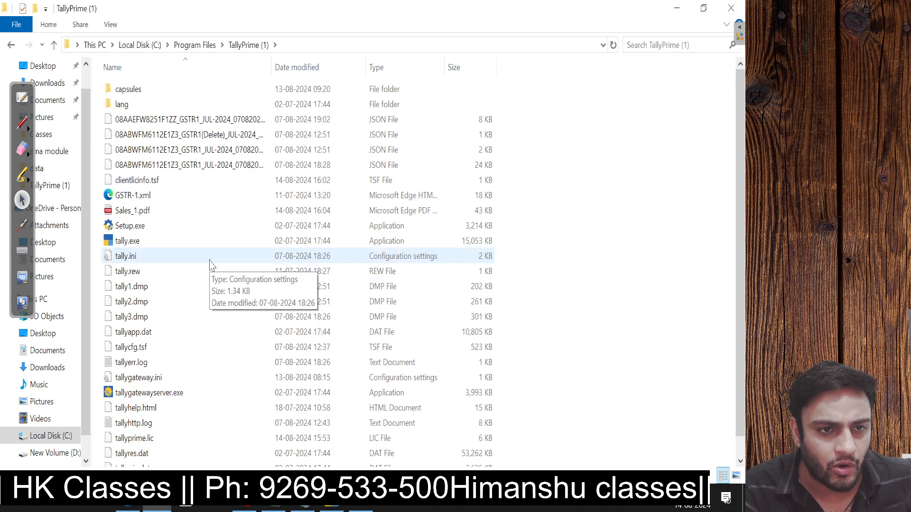
click(150, 214)
double_click(182, 214)
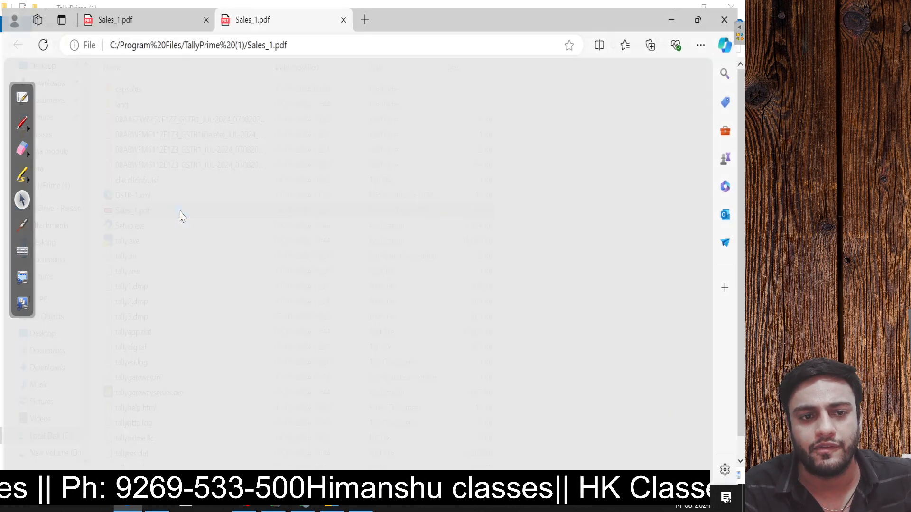
Step: Enlarge the invoice and examine its Consignee (Ship to) and Buyer (Bill to) names
click(343, 66)
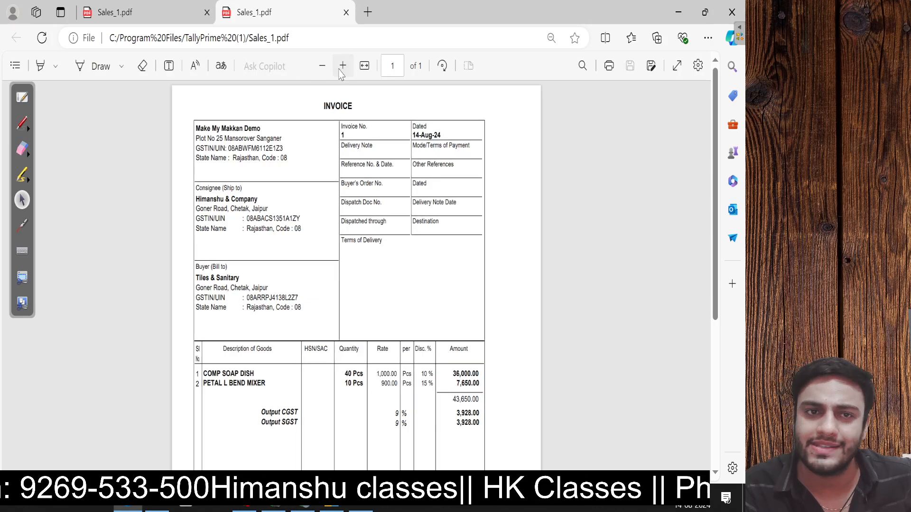
click(342, 66)
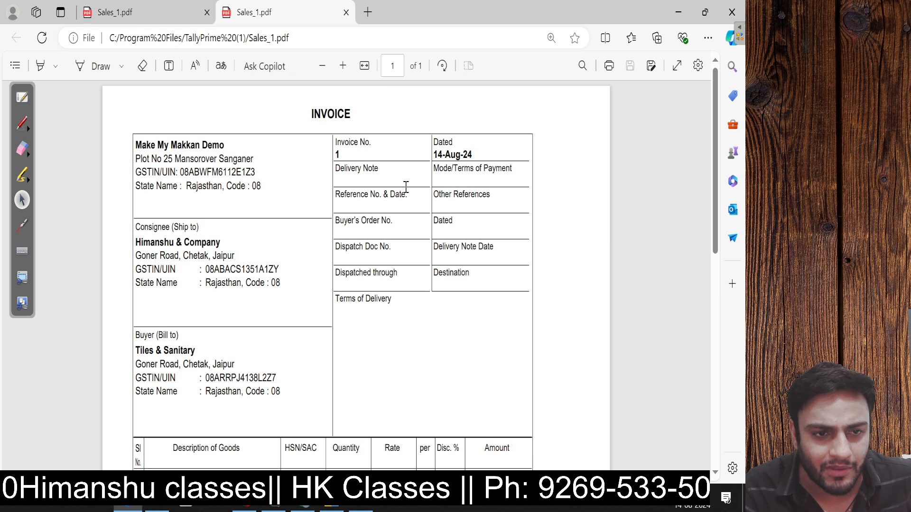
scroll(272, 202, down, 2)
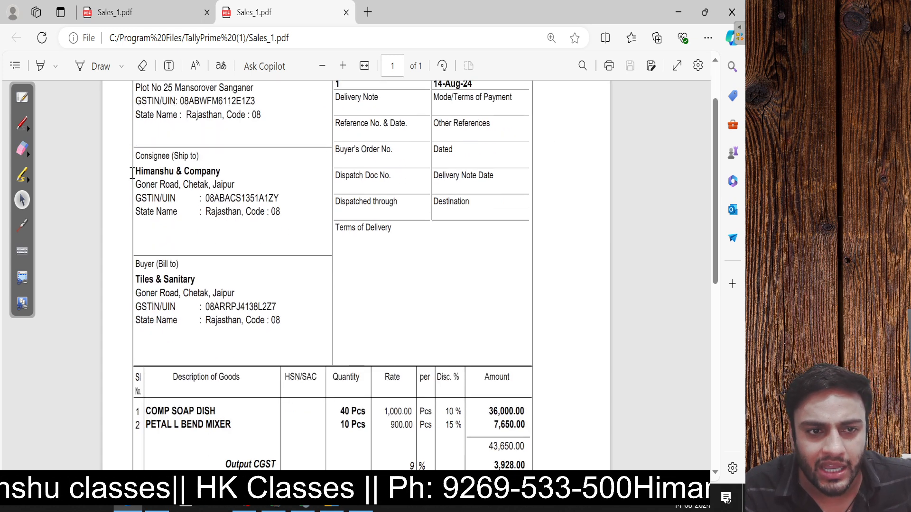
drag(133, 173, 205, 174)
click(240, 227)
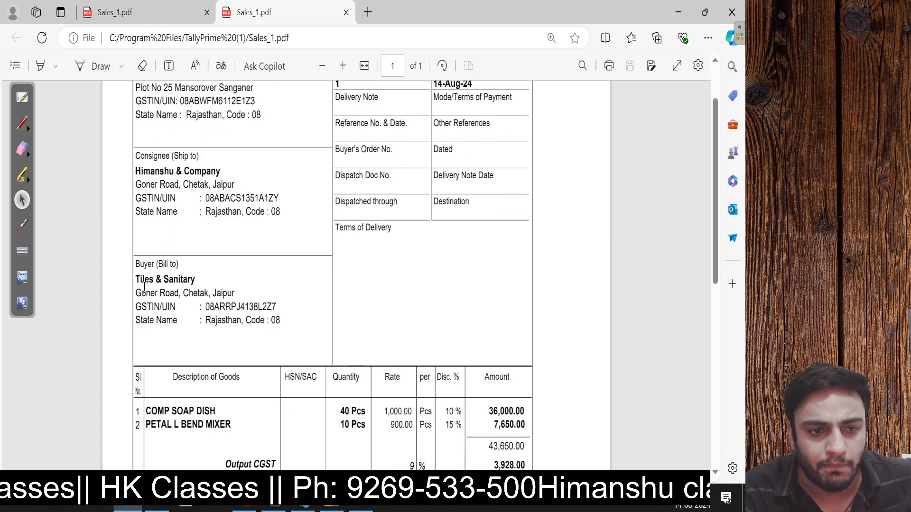
drag(136, 282, 205, 283)
click(301, 280)
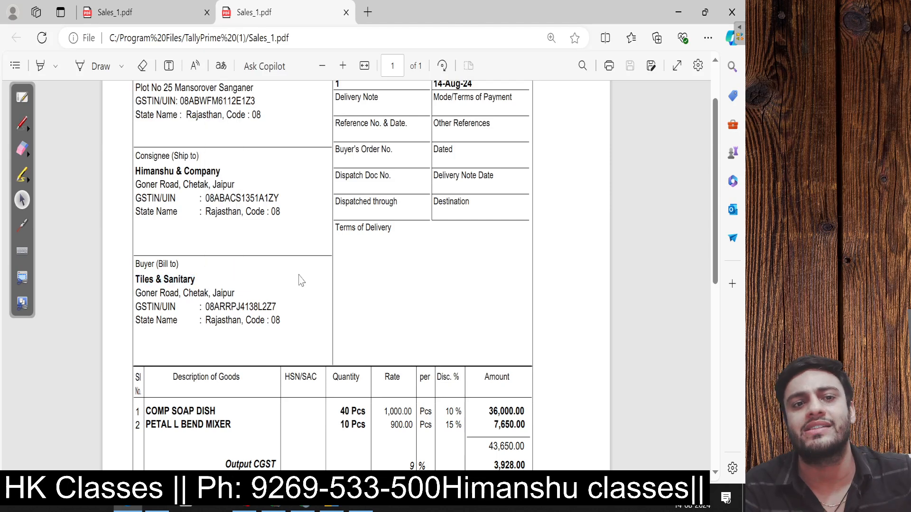
Step: Examine the seller's state on the invoice and compare it with the states of the consignee and the buyer
scroll(300, 281, up, 2)
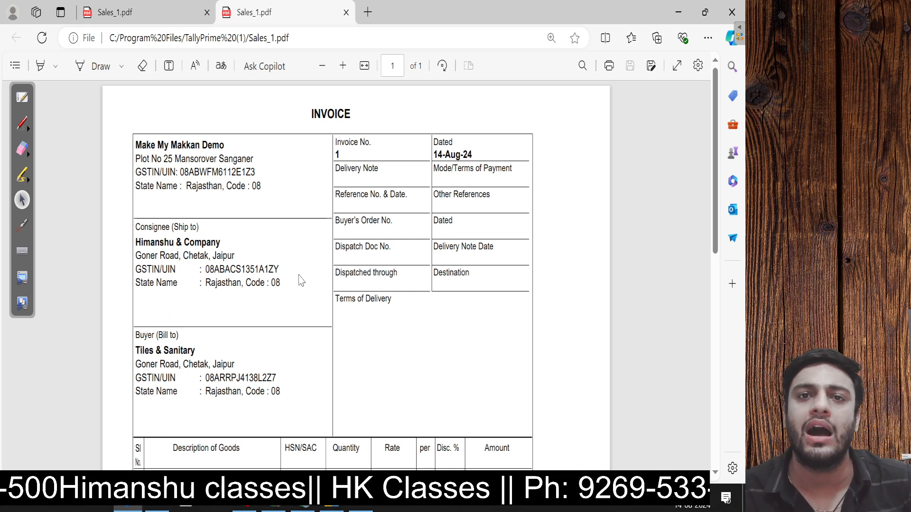
scroll(334, 244, down, 2)
scroll(336, 246, up, 1)
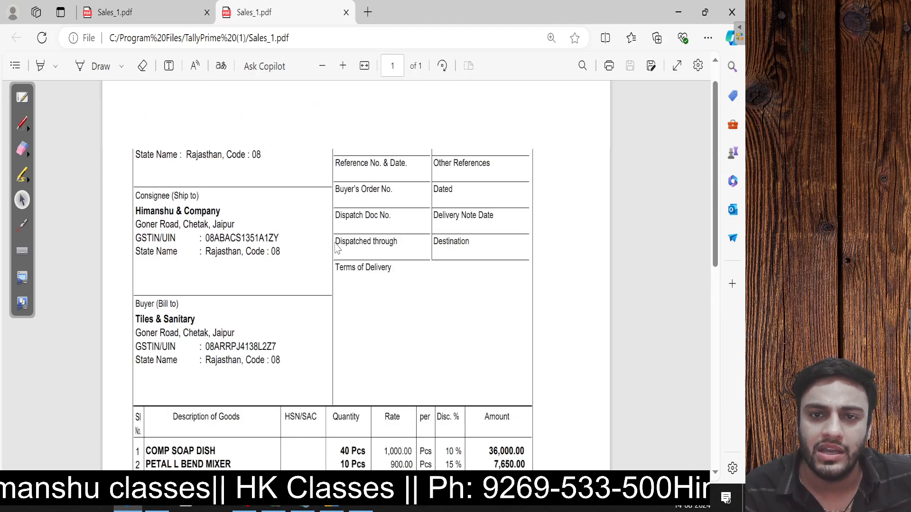
scroll(336, 247, up, 1)
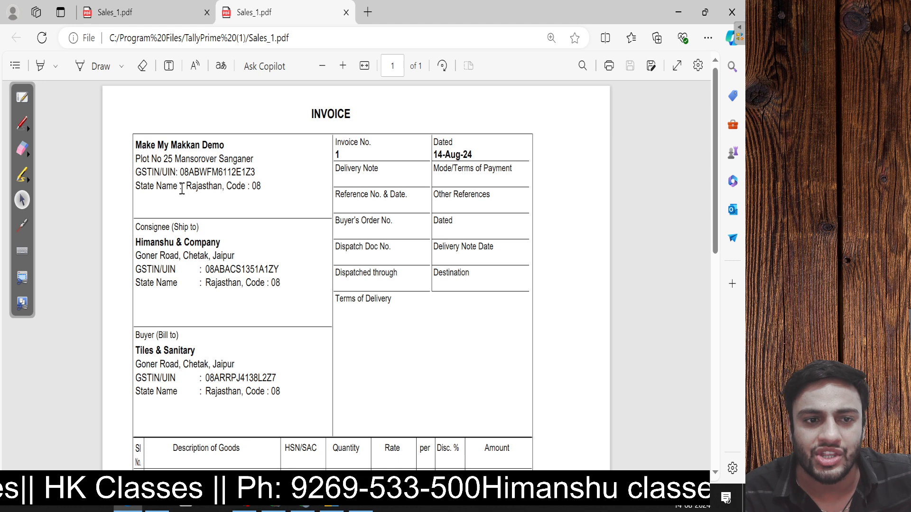
drag(181, 188, 222, 191)
click(278, 221)
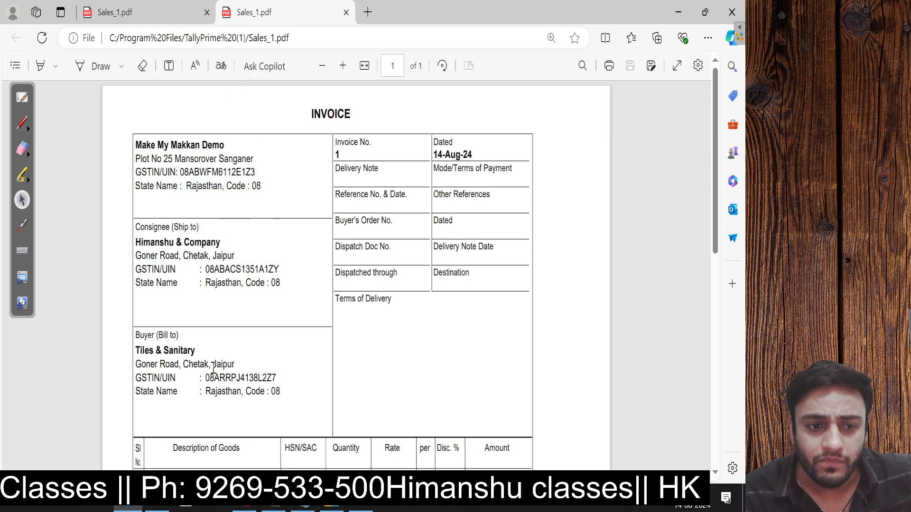
scroll(213, 370, down, 4)
scroll(343, 265, up, 3)
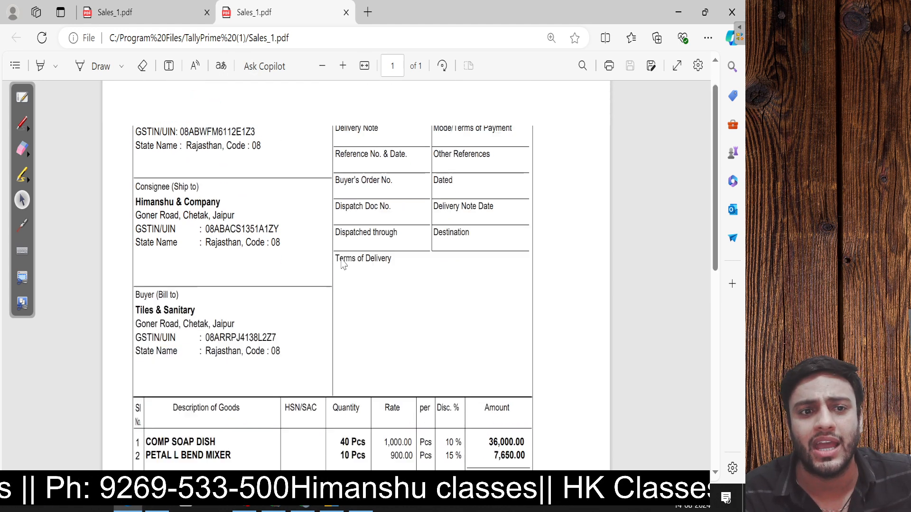
scroll(344, 264, up, 1)
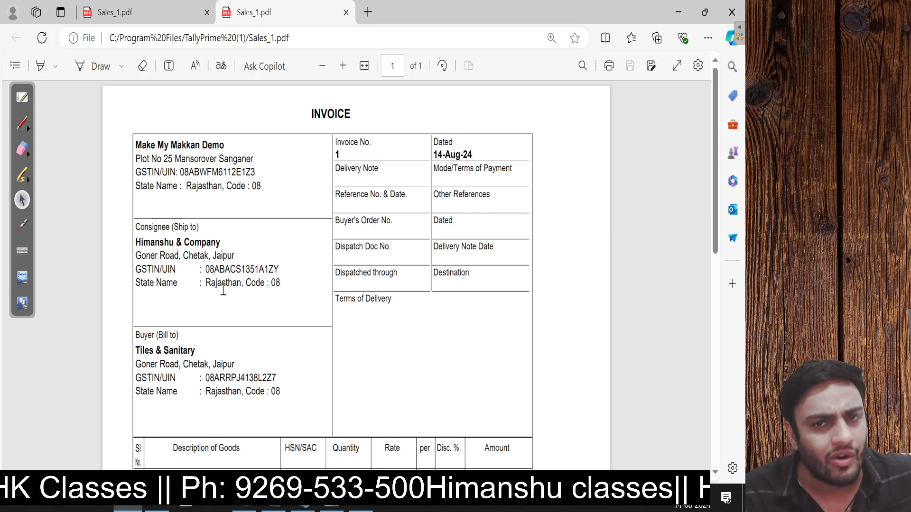
Step: Examine the Output CGST and Output SGST lines below the items on the invoice
scroll(366, 265, down, 8)
scroll(366, 260, up, 3)
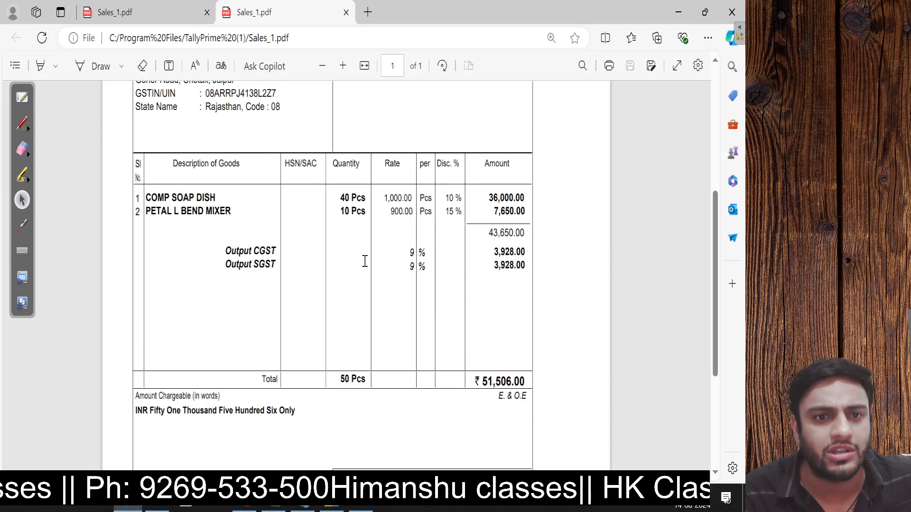
drag(223, 252, 293, 254)
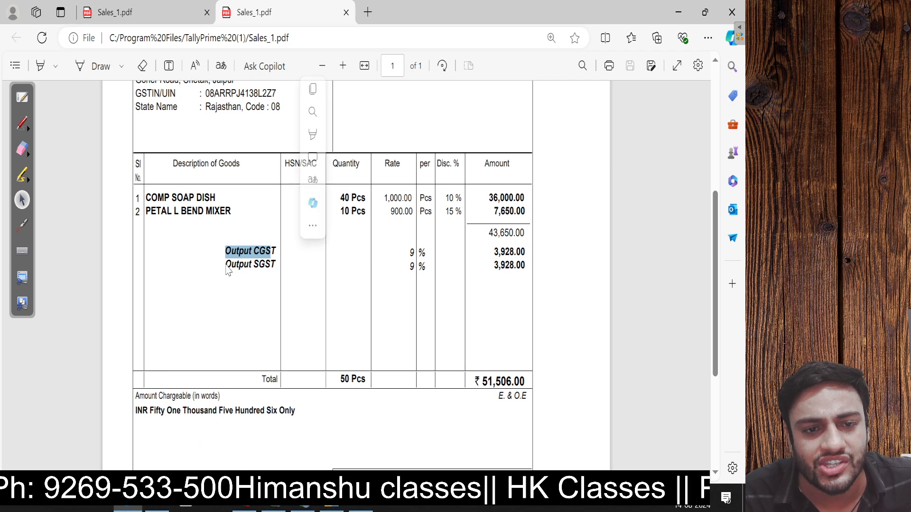
drag(225, 264, 290, 276)
click(326, 306)
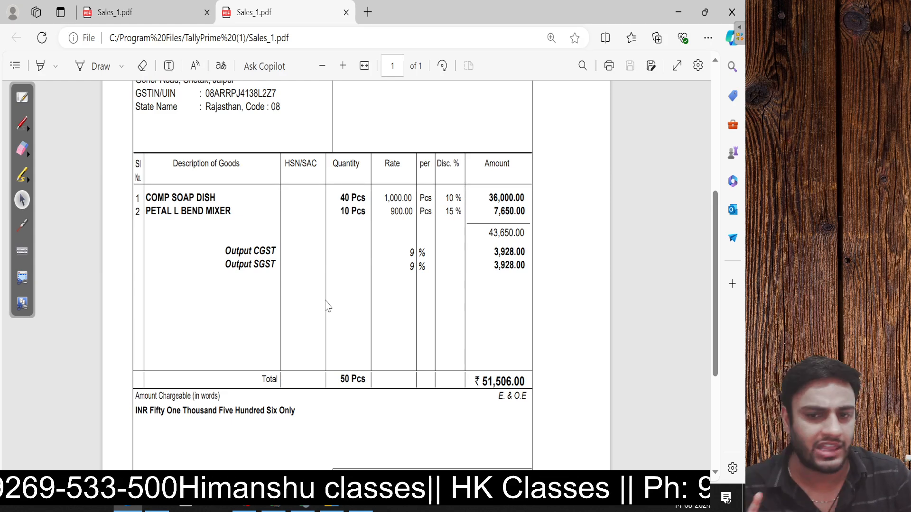
scroll(345, 270, down, 4)
scroll(346, 270, up, 10)
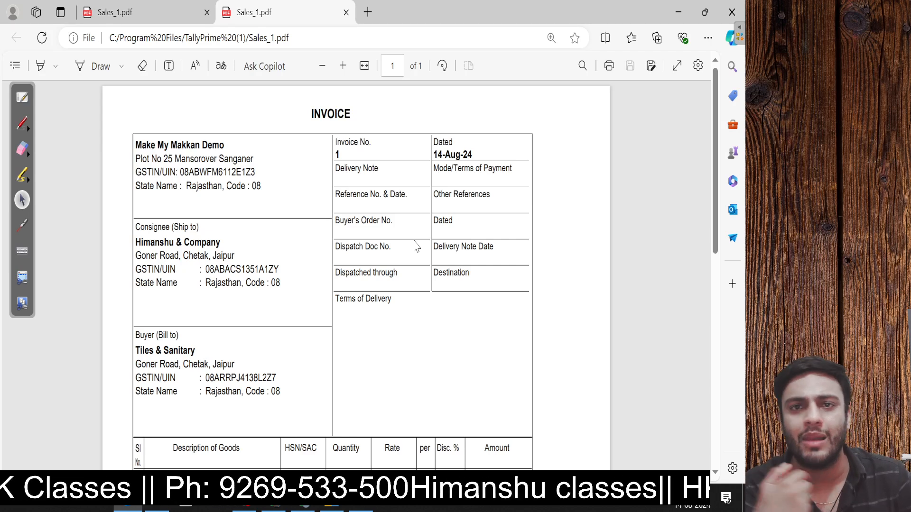
scroll(414, 245, down, 6)
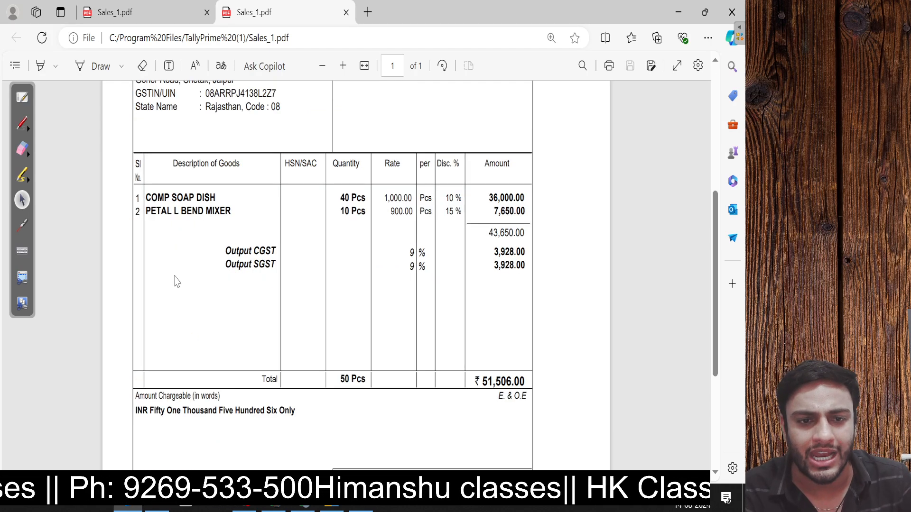
drag(224, 251, 276, 267)
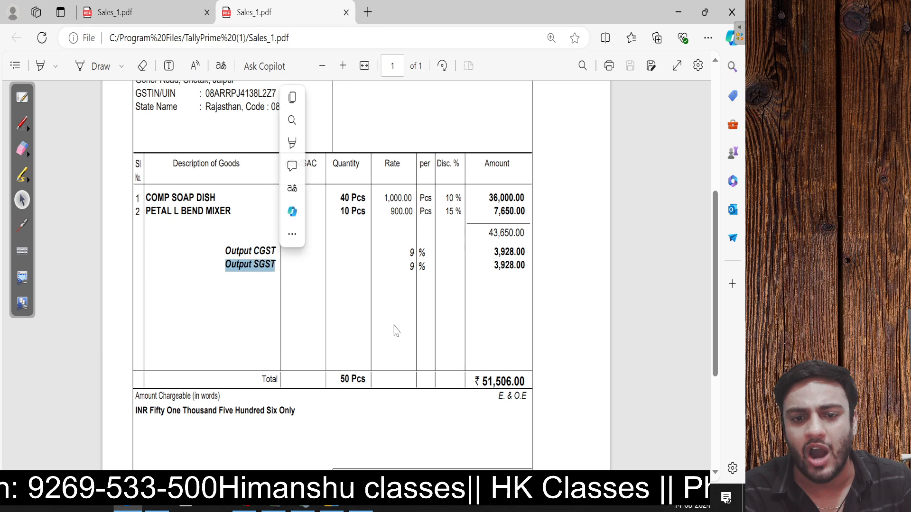
click(394, 326)
Step: Skim the whole invoice once more, and return to TallyPrime to close the voucher's export settings
scroll(394, 325, down, 4)
scroll(394, 330, up, 10)
scroll(394, 330, down, 10)
scroll(394, 331, up, 10)
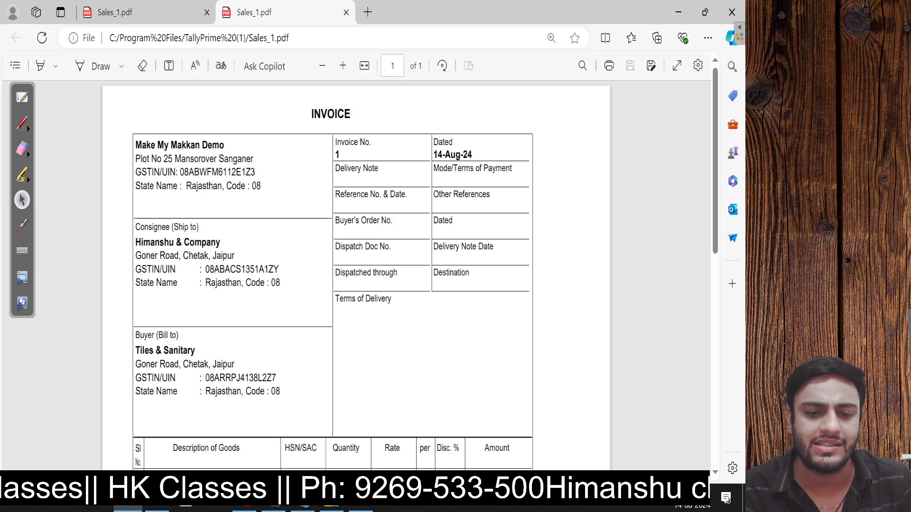
click(273, 507)
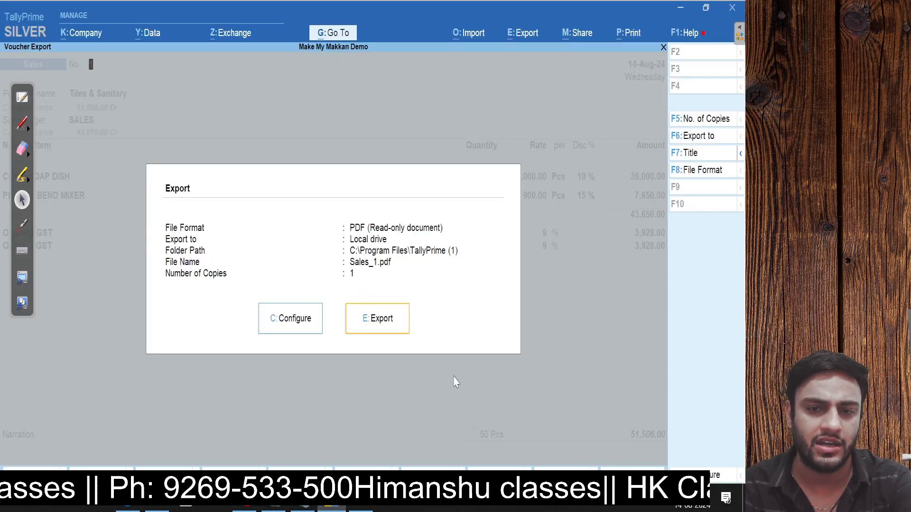
key(Escape)
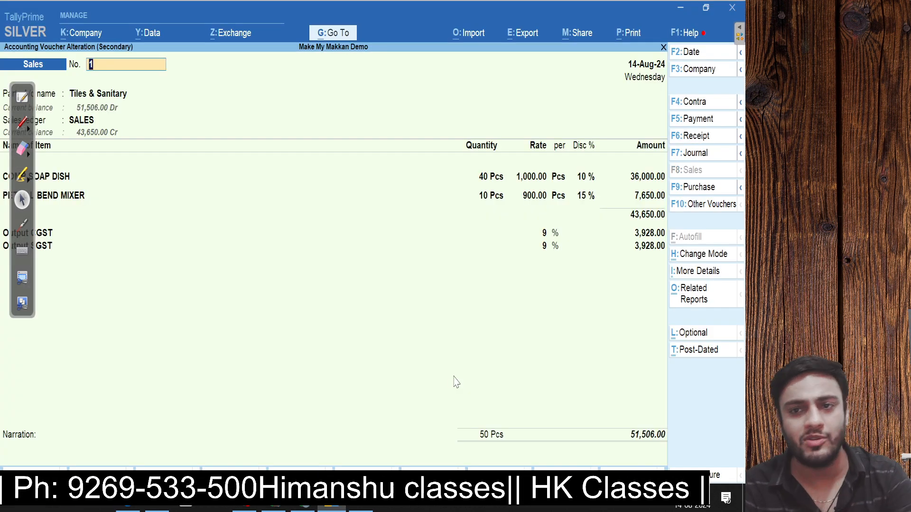